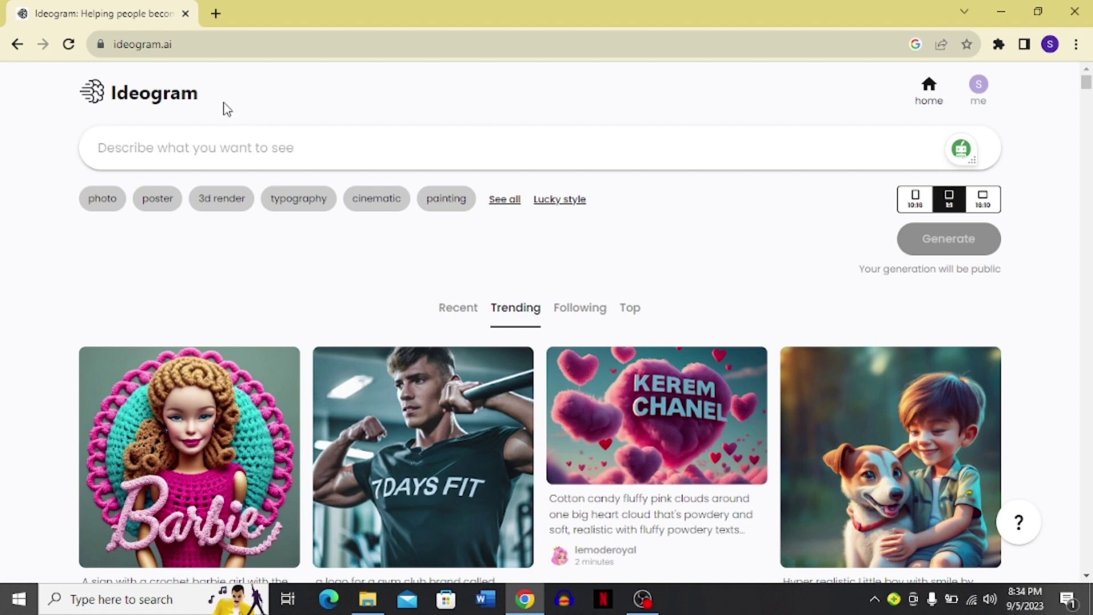
drag(226, 110, 100, 98)
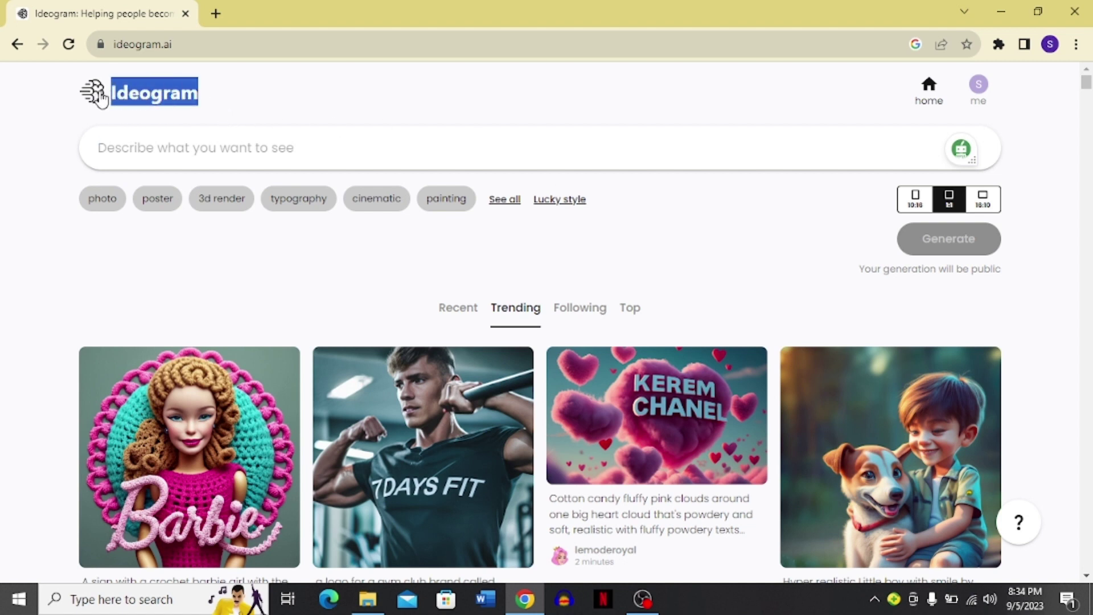
click(380, 101)
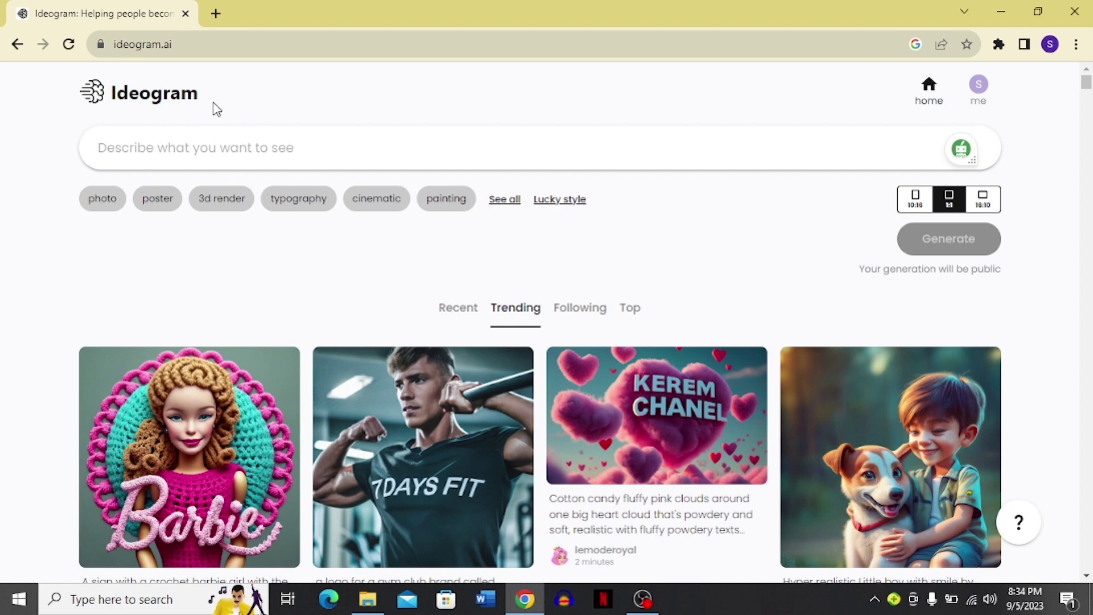
drag(213, 104, 97, 101)
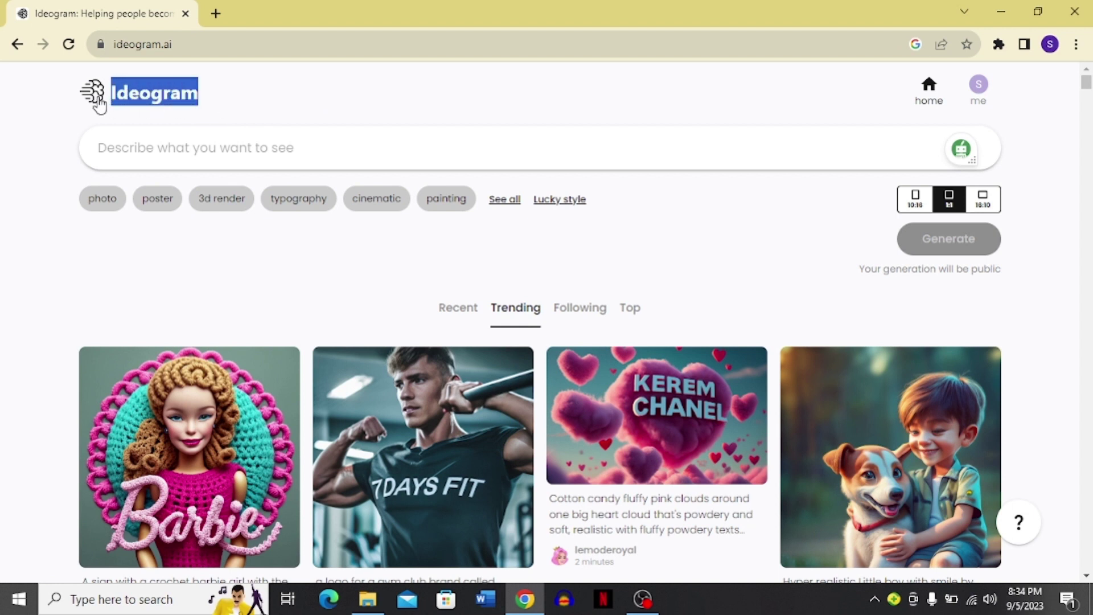
click(325, 97)
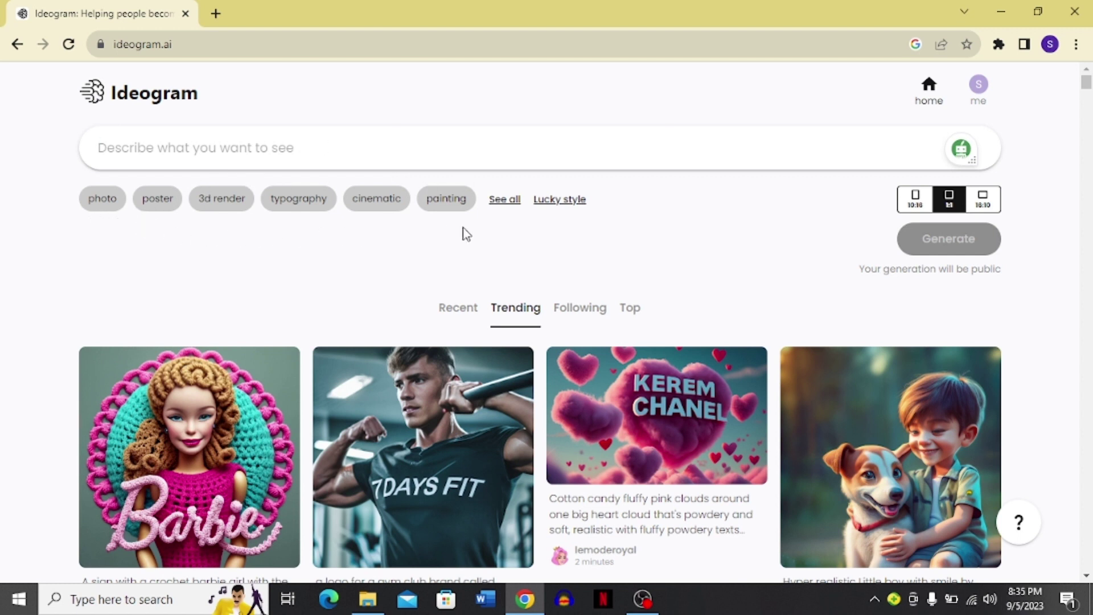
triple_click(527, 178)
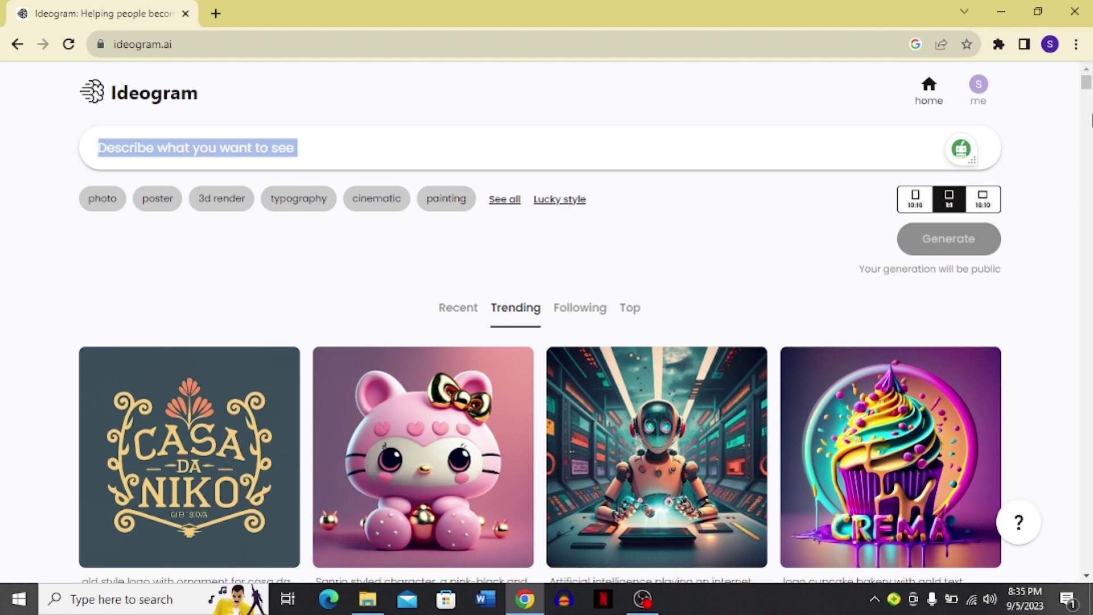
click(1040, 167)
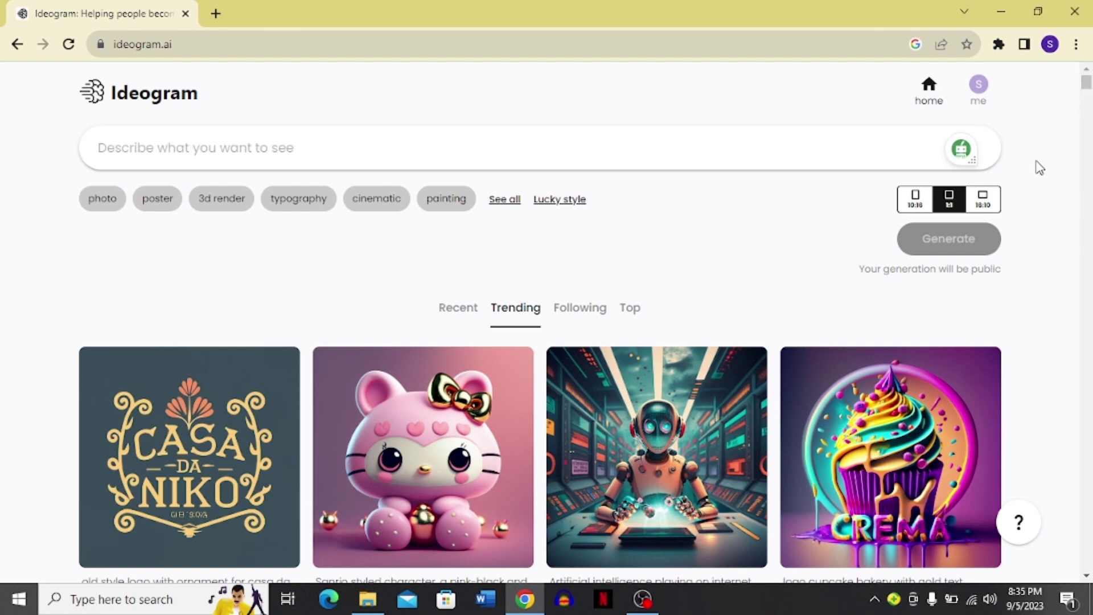
- Browse the trending gallery, open the "One continuous line drawing a broccoli" image and view its creator's profile
scroll(1039, 167, down, 3)
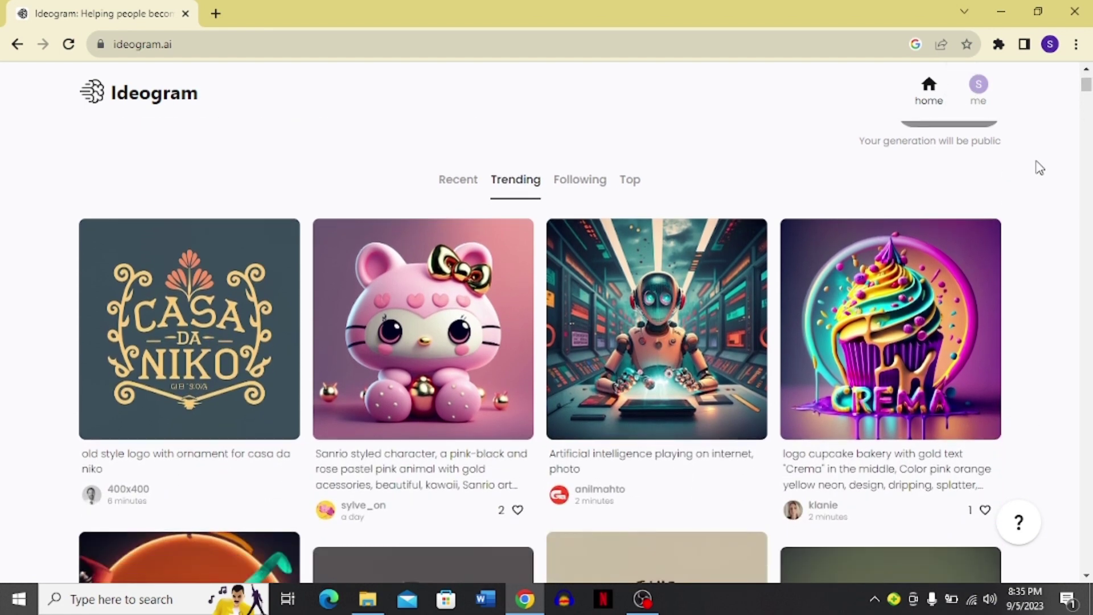
scroll(1039, 167, down, 5)
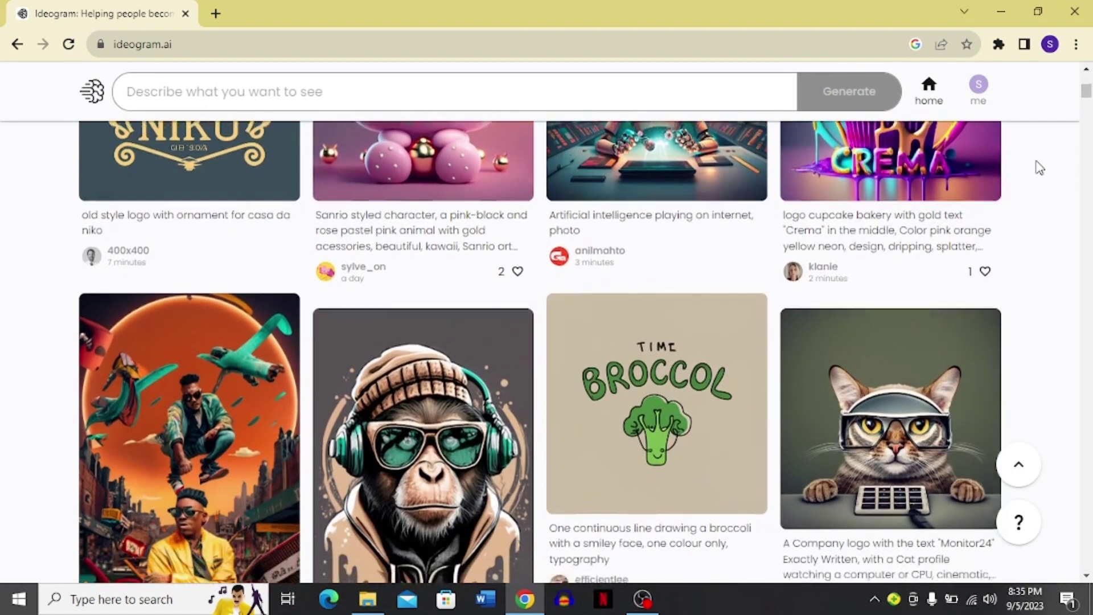
scroll(1040, 166, down, 4)
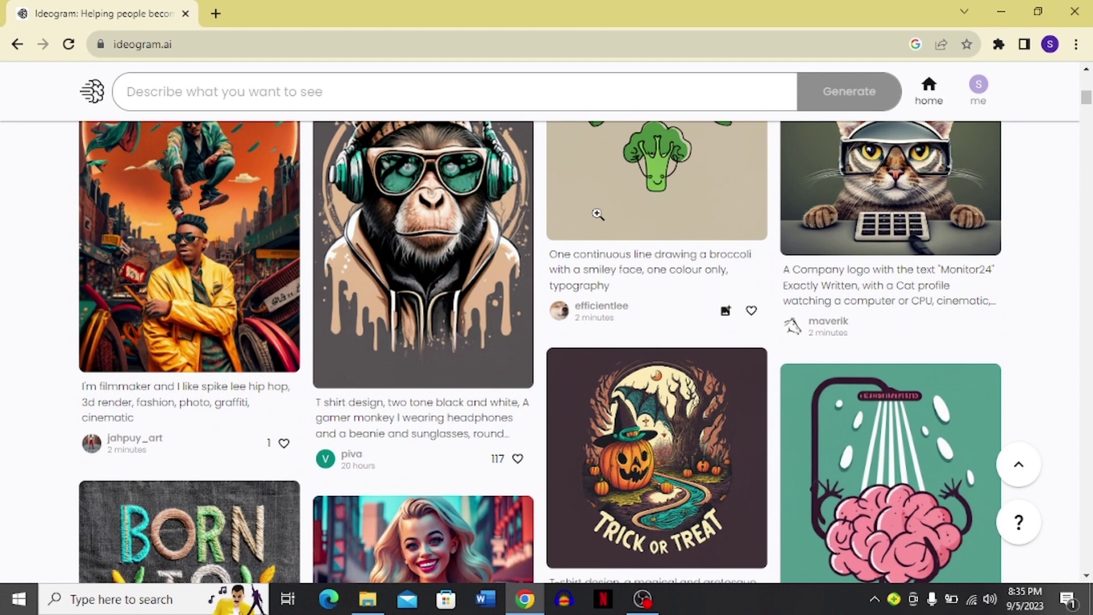
click(638, 197)
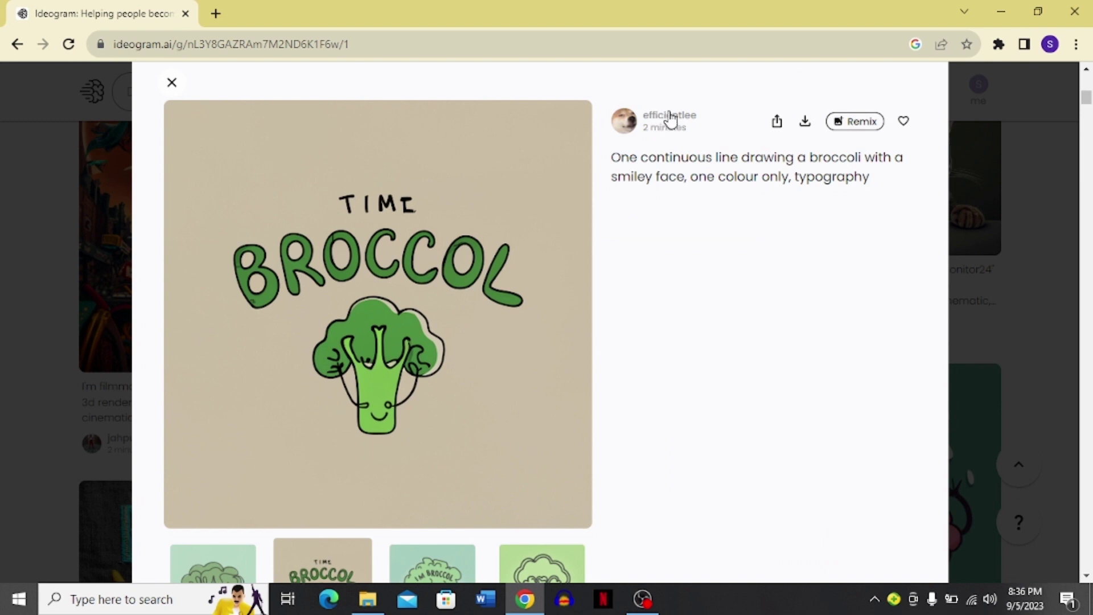
click(666, 117)
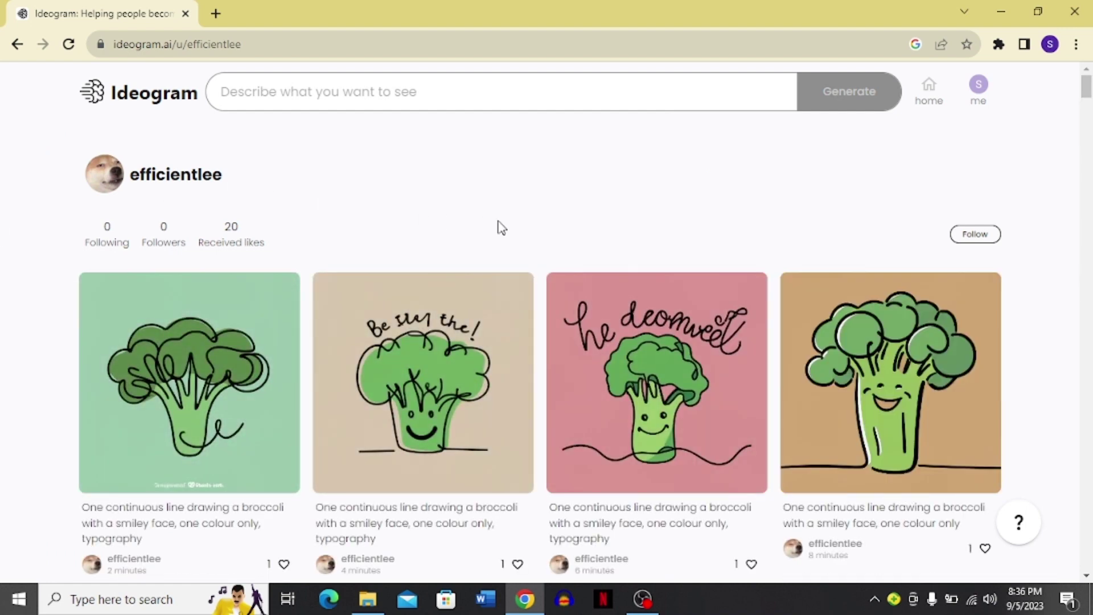
- Follow the creator of the broccoli drawings and unfollow them again
click(975, 235)
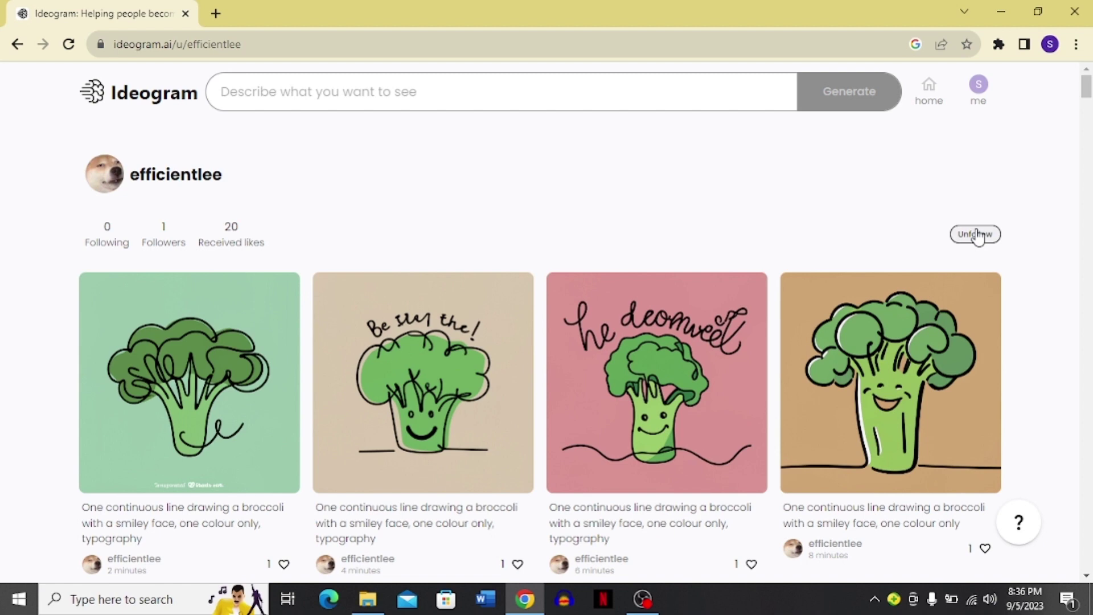
click(976, 235)
- Examine the images published on the creator's profile page
scroll(717, 230, down, 3)
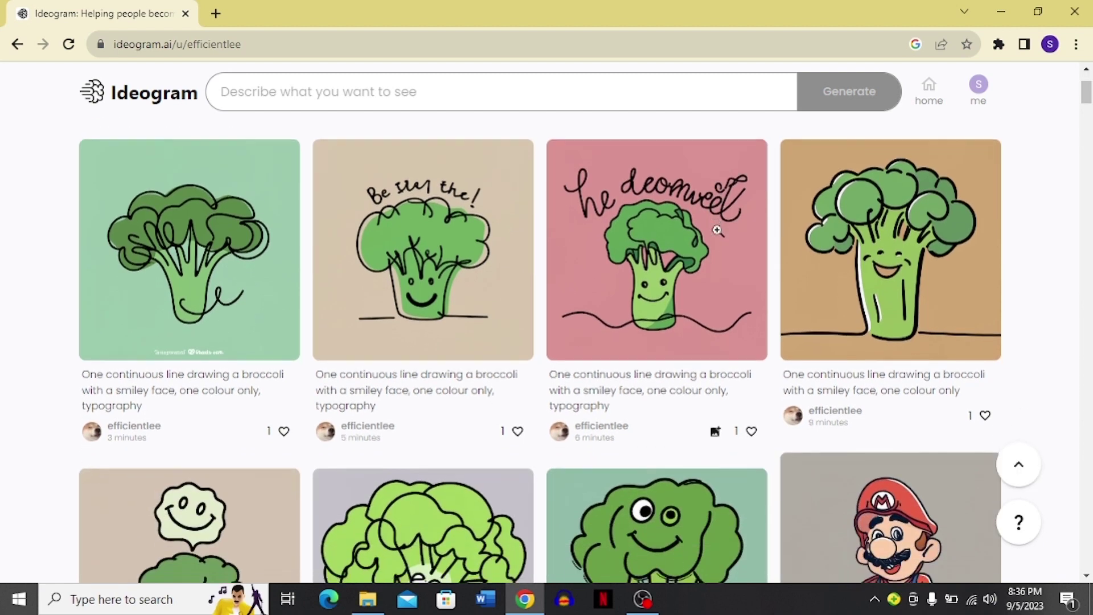
scroll(717, 230, down, 3)
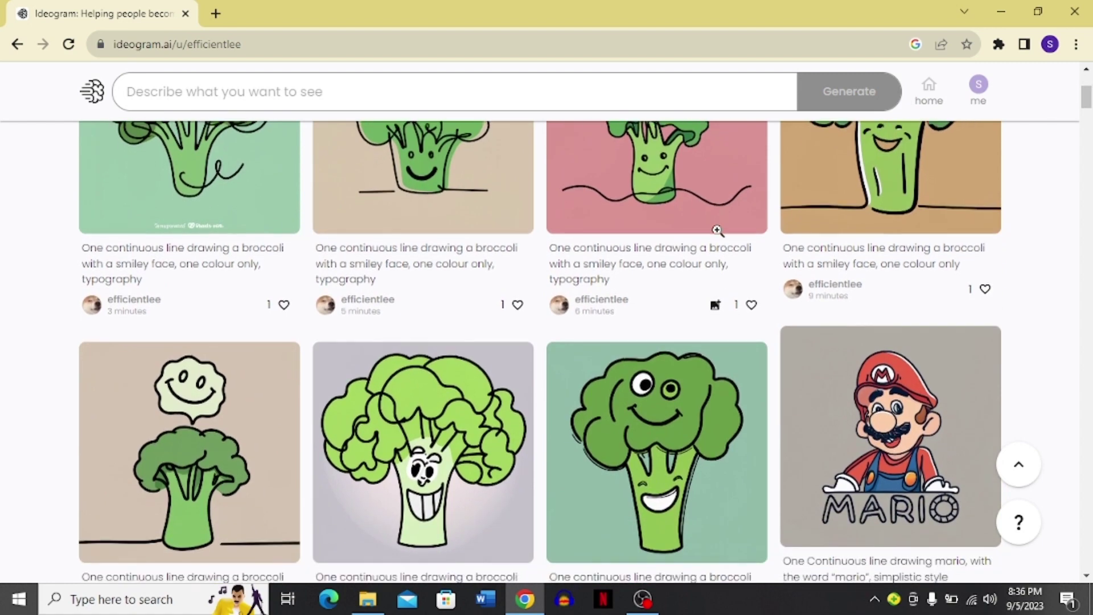
scroll(717, 230, down, 6)
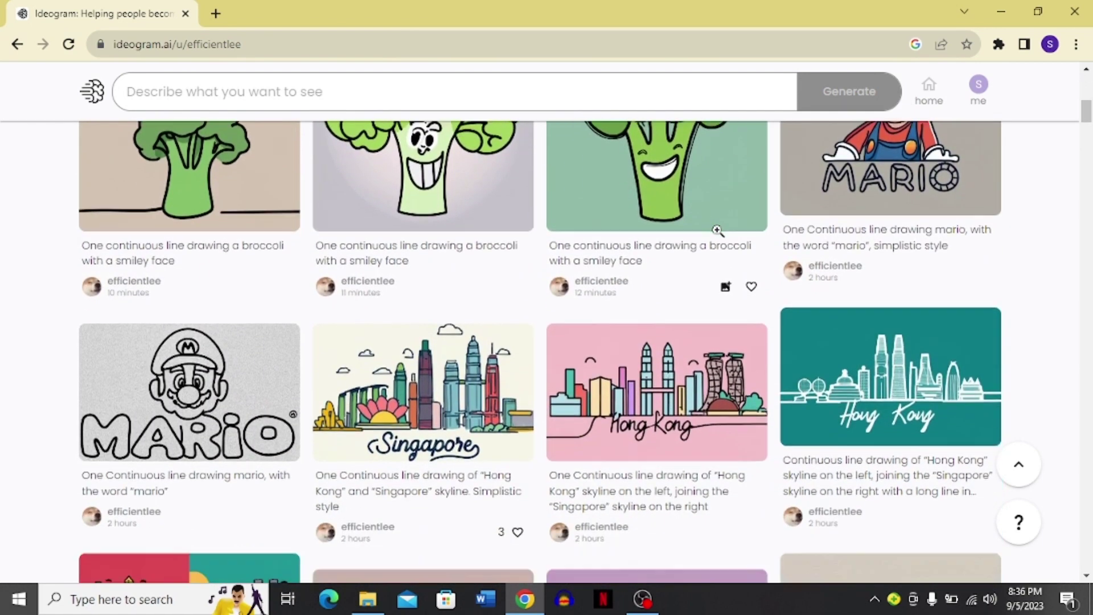
scroll(717, 230, down, 9)
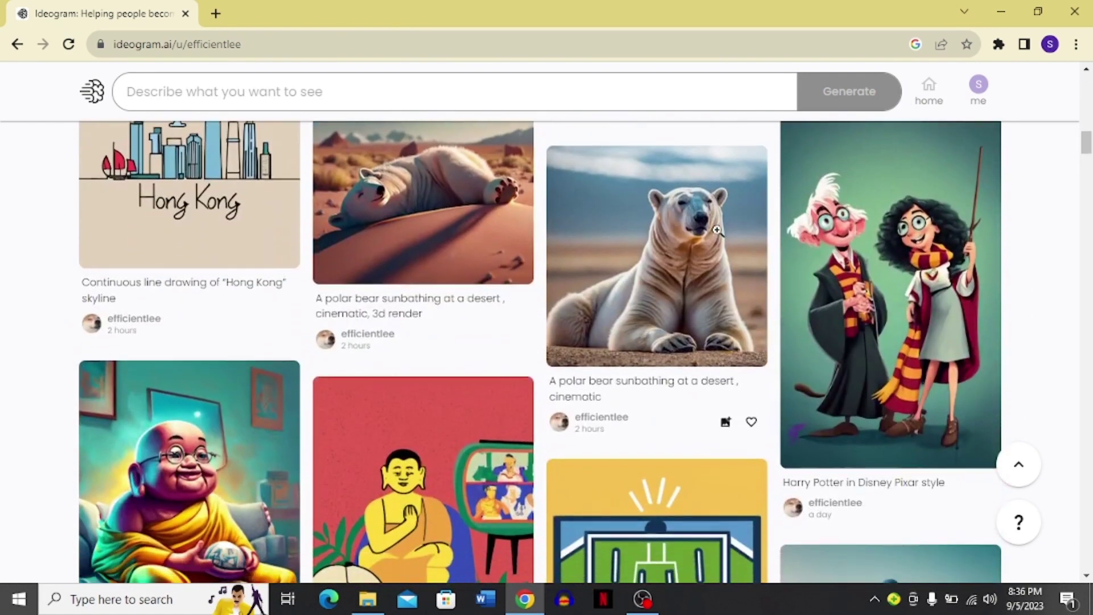
scroll(717, 230, down, 2)
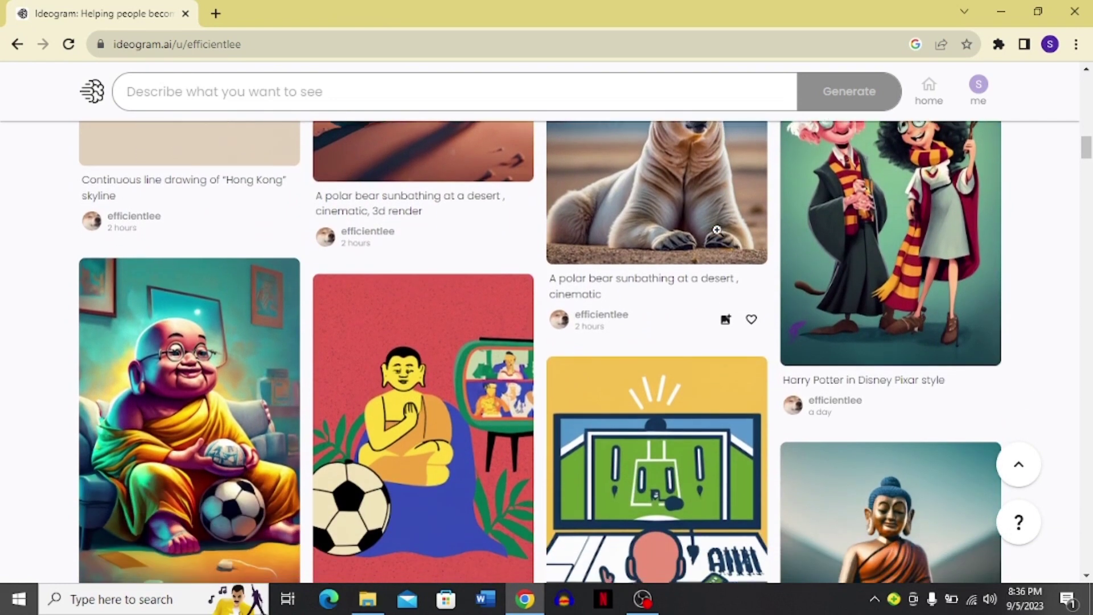
scroll(717, 230, down, 5)
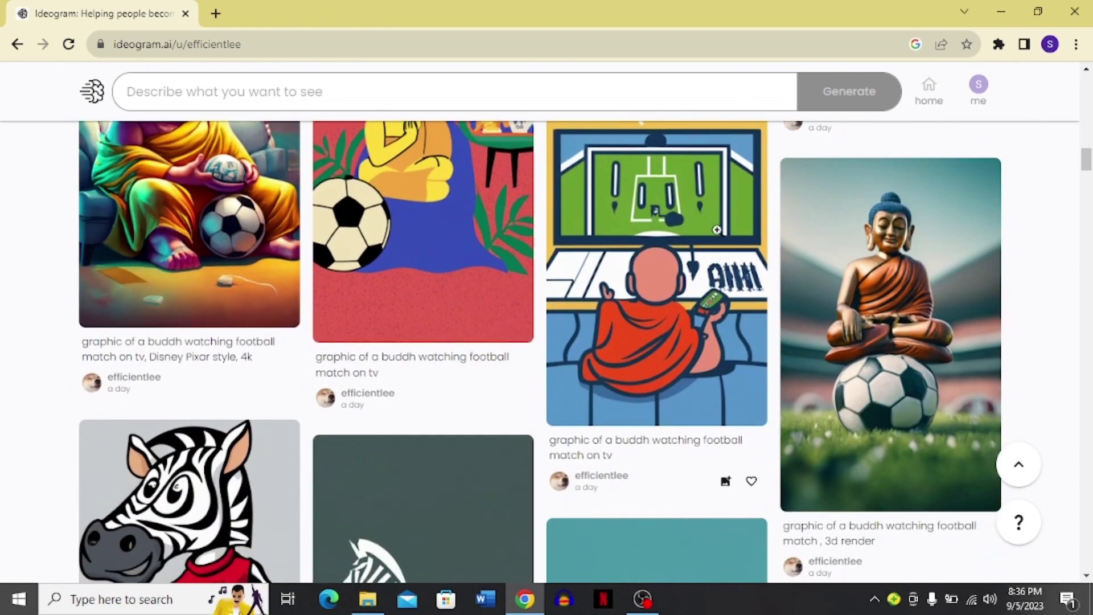
key(F5)
scroll(717, 234, down, 5)
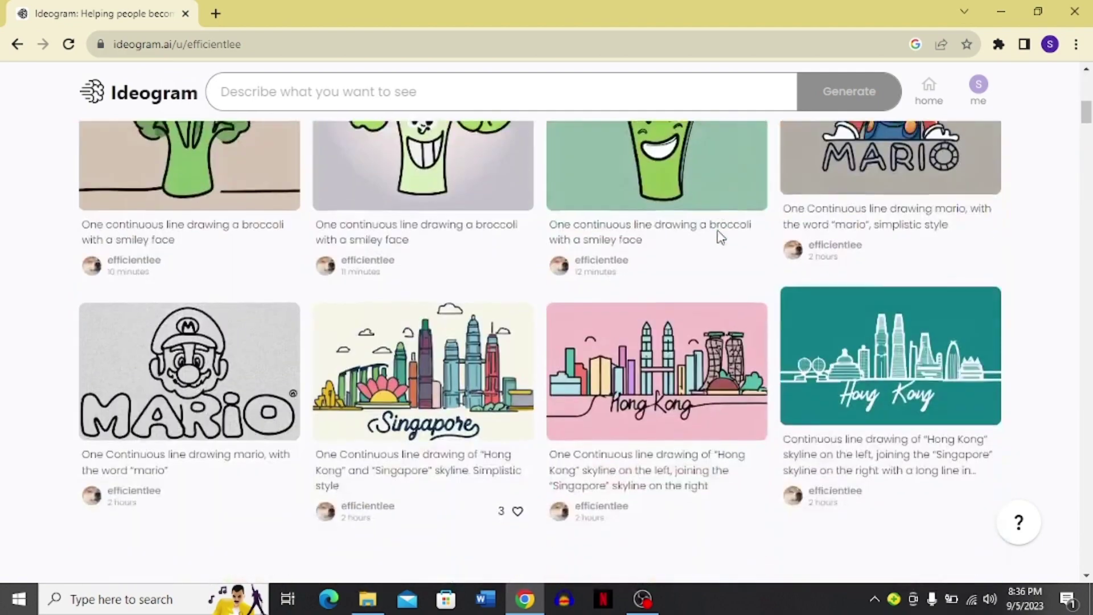
scroll(720, 236, down, 4)
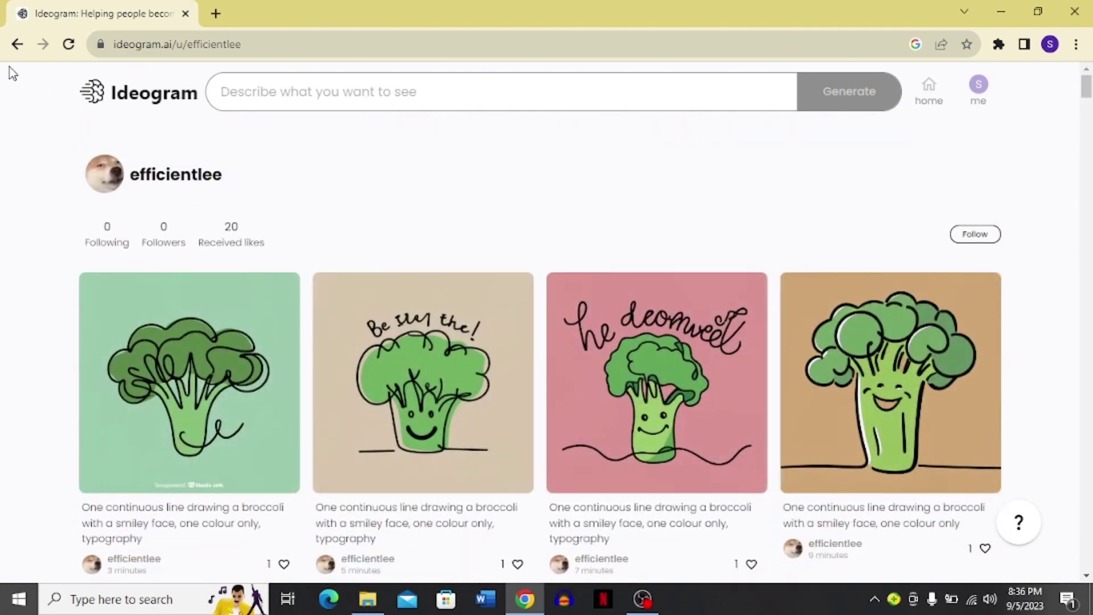
- Return to the home page and view the Recent, Trending, Following and Top image feeds
click(16, 44)
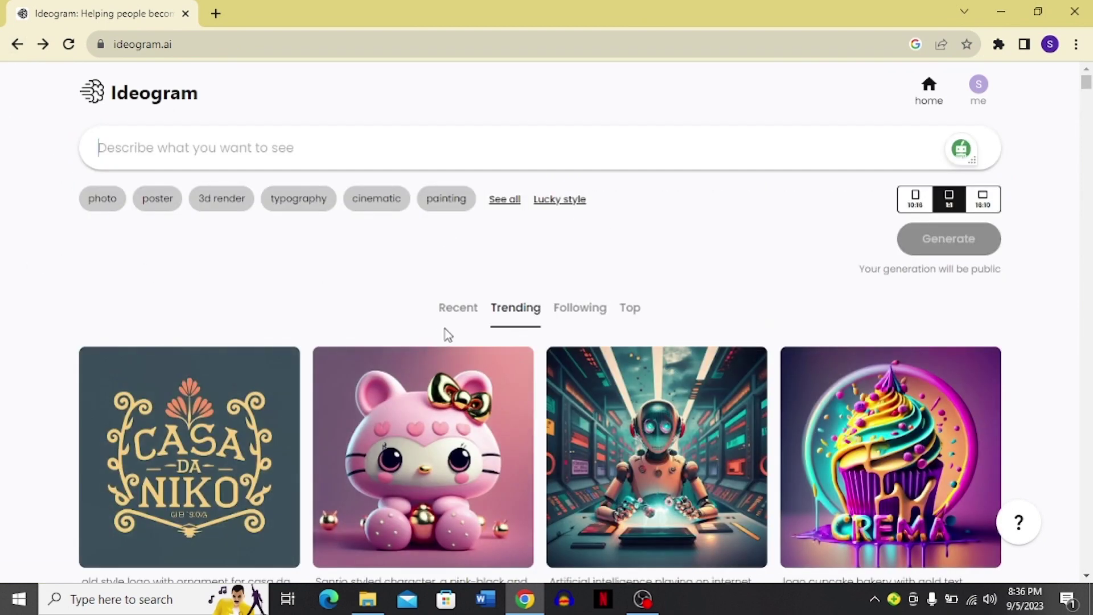
click(458, 319)
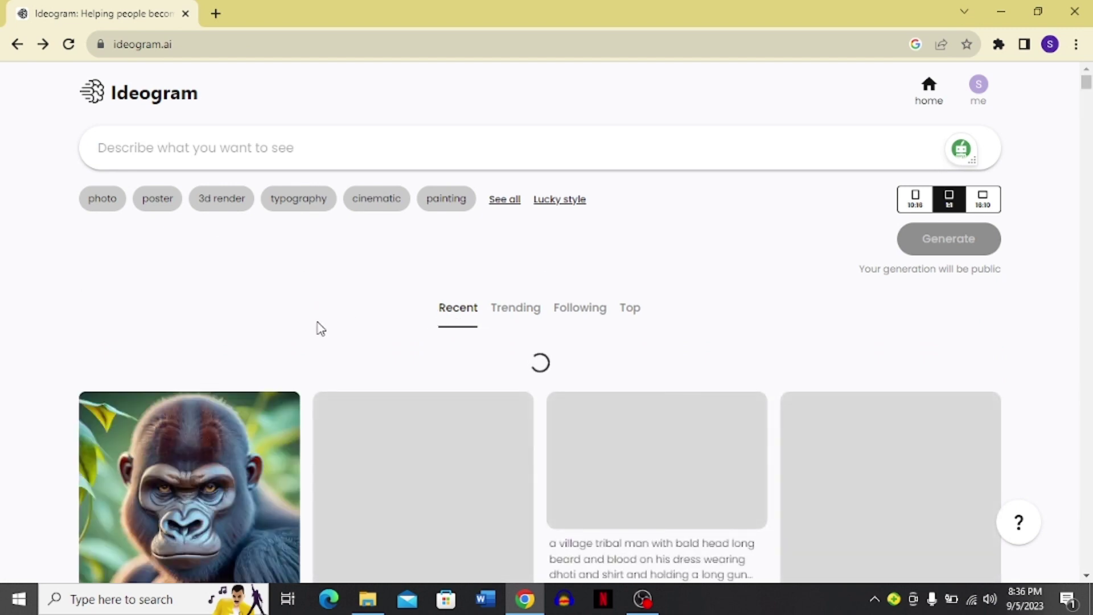
scroll(317, 328, down, 2)
scroll(317, 322, down, 3)
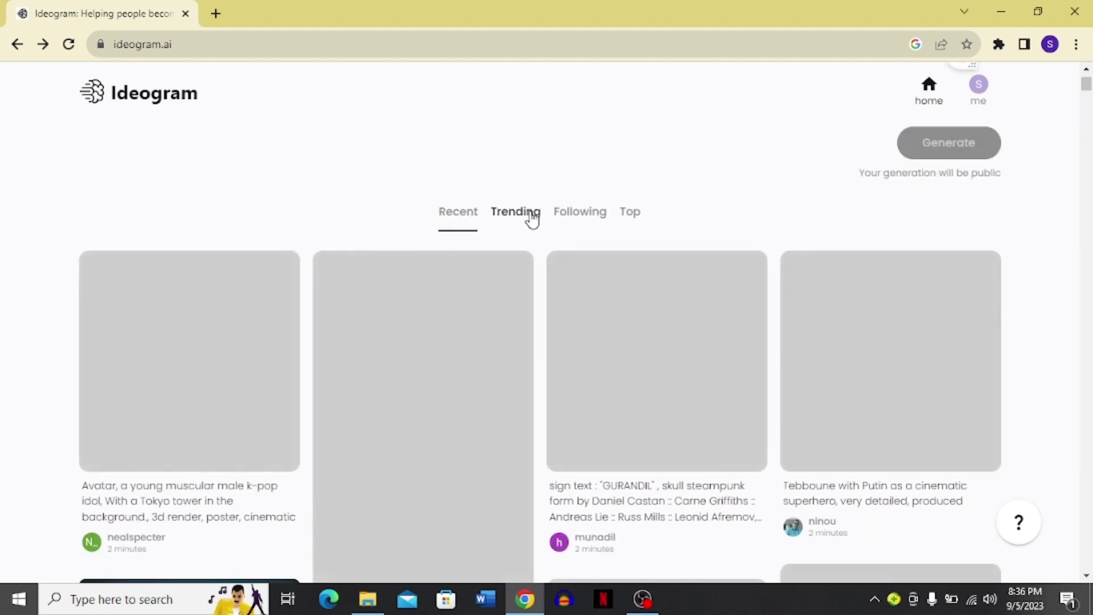
click(531, 216)
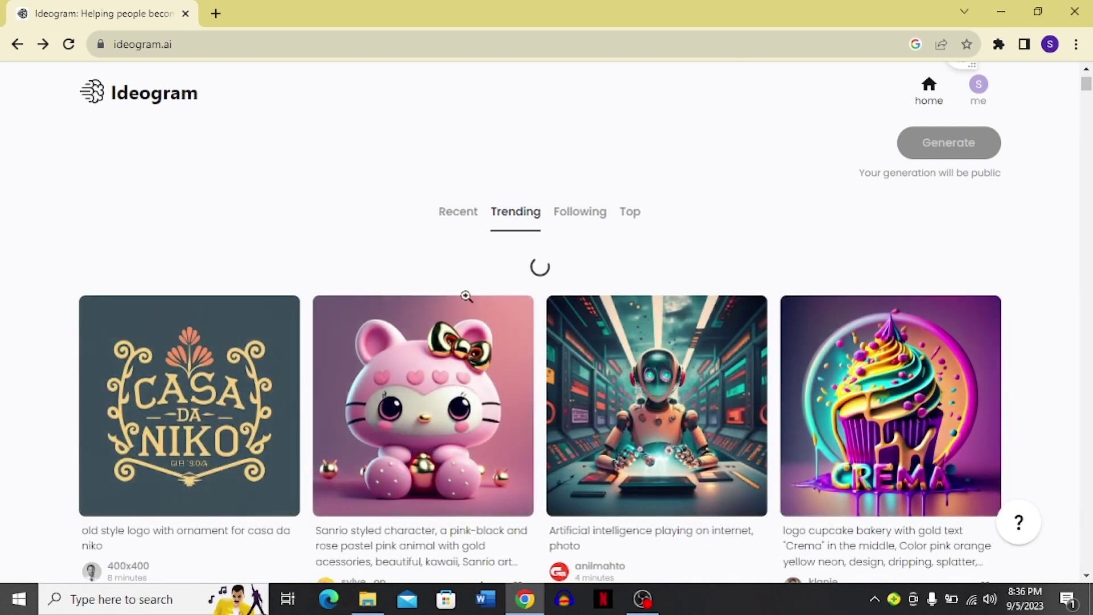
click(574, 221)
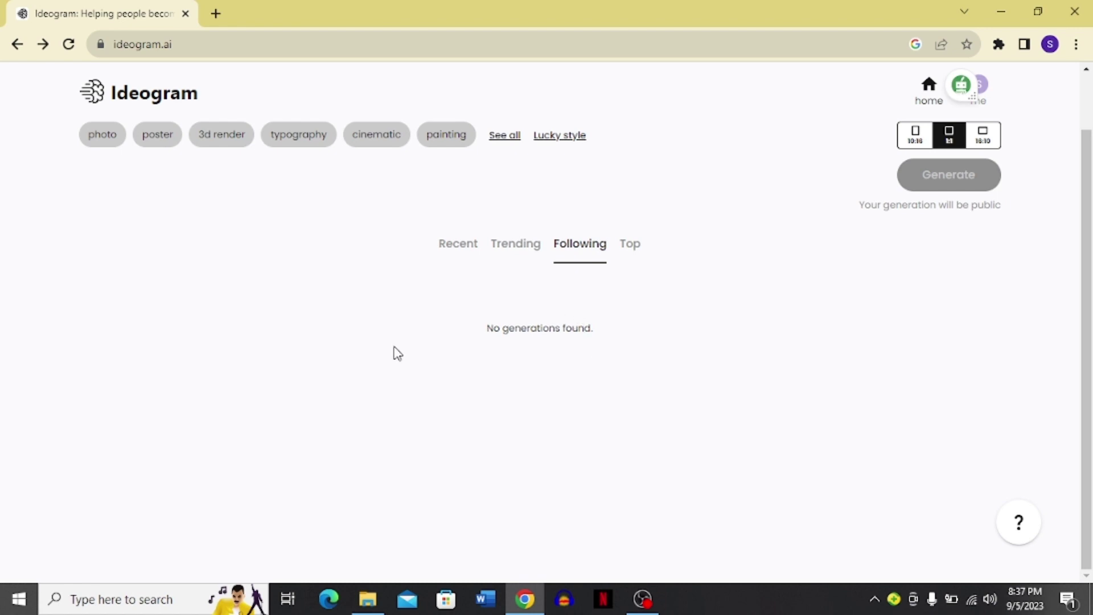
drag(598, 333, 489, 330)
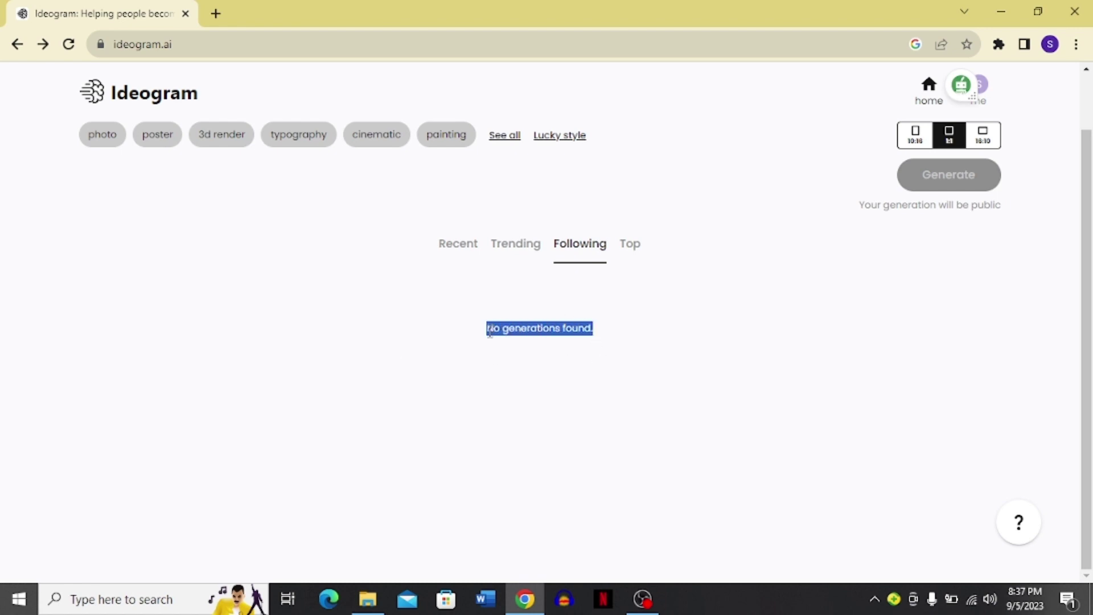
click(520, 365)
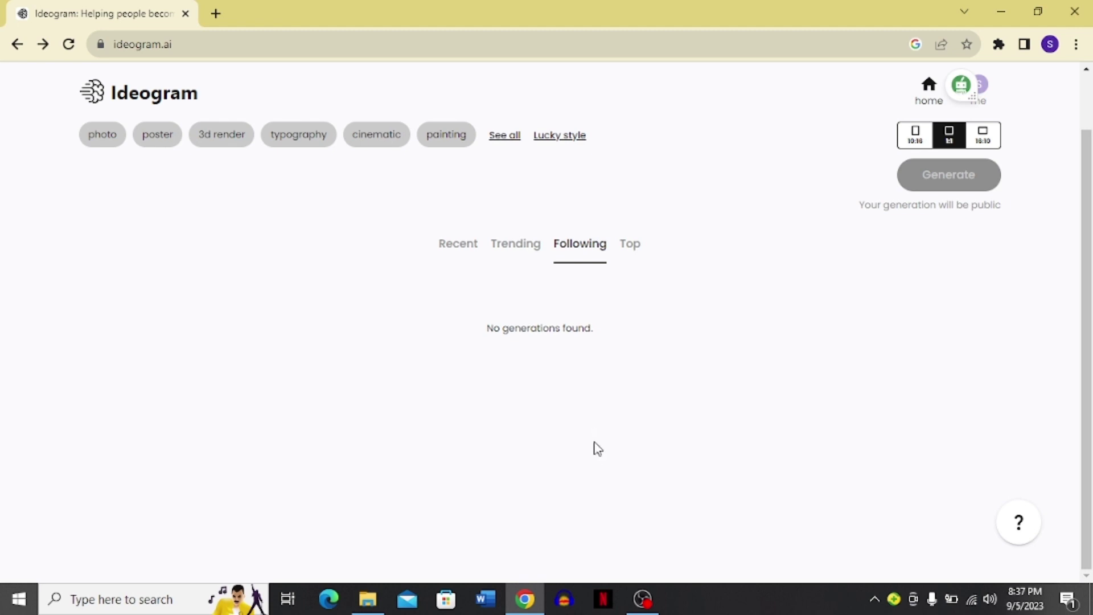
click(628, 249)
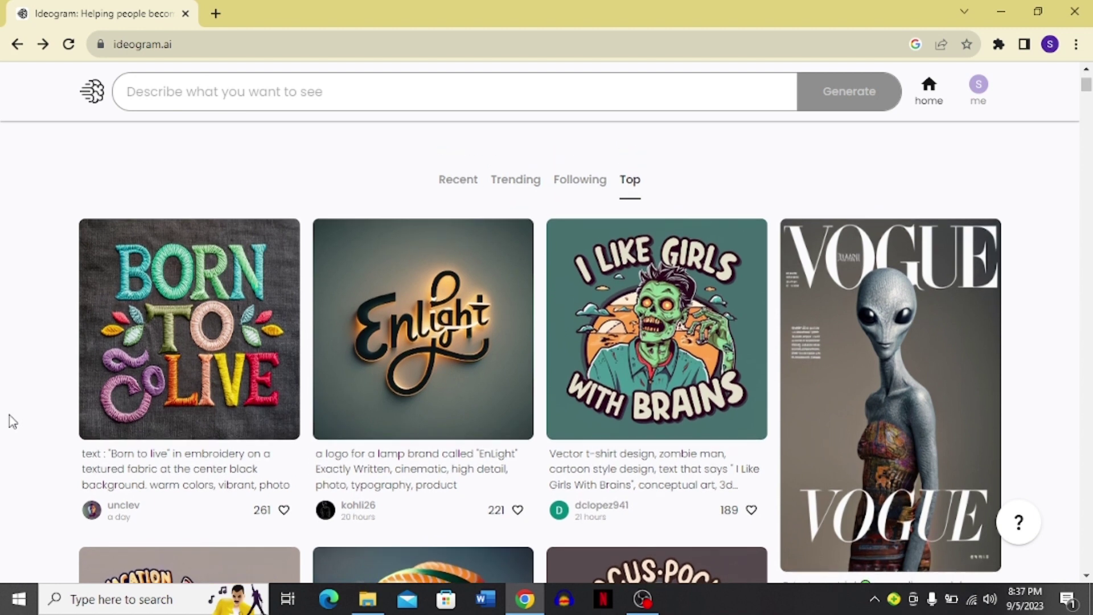
- Enter the image prompt "logo for my book shop named book bank"
scroll(12, 421, up, 3)
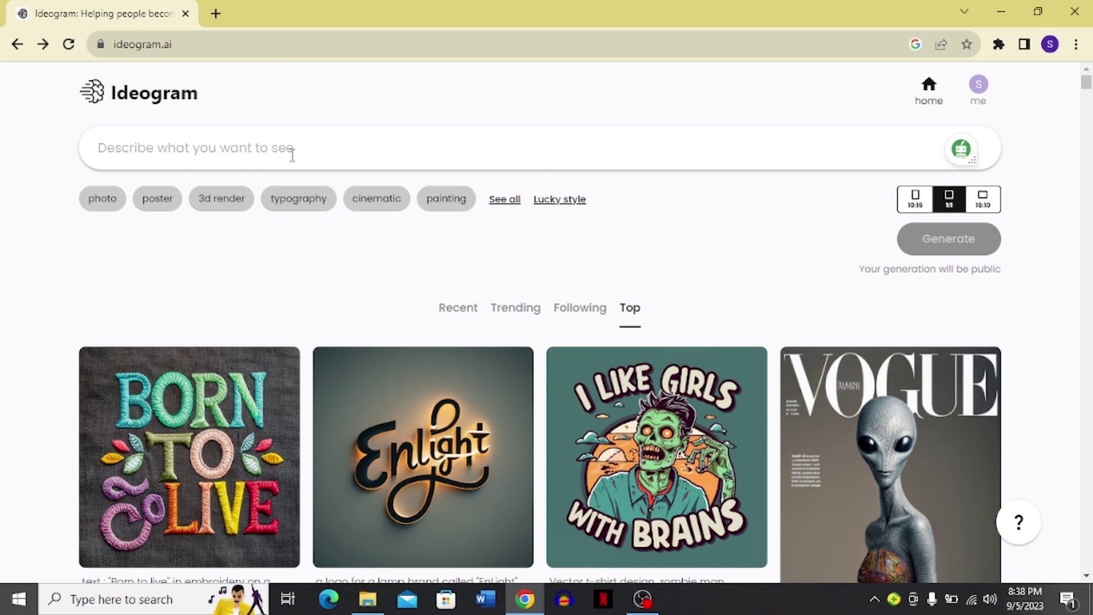
click(274, 143)
text(logo for m)
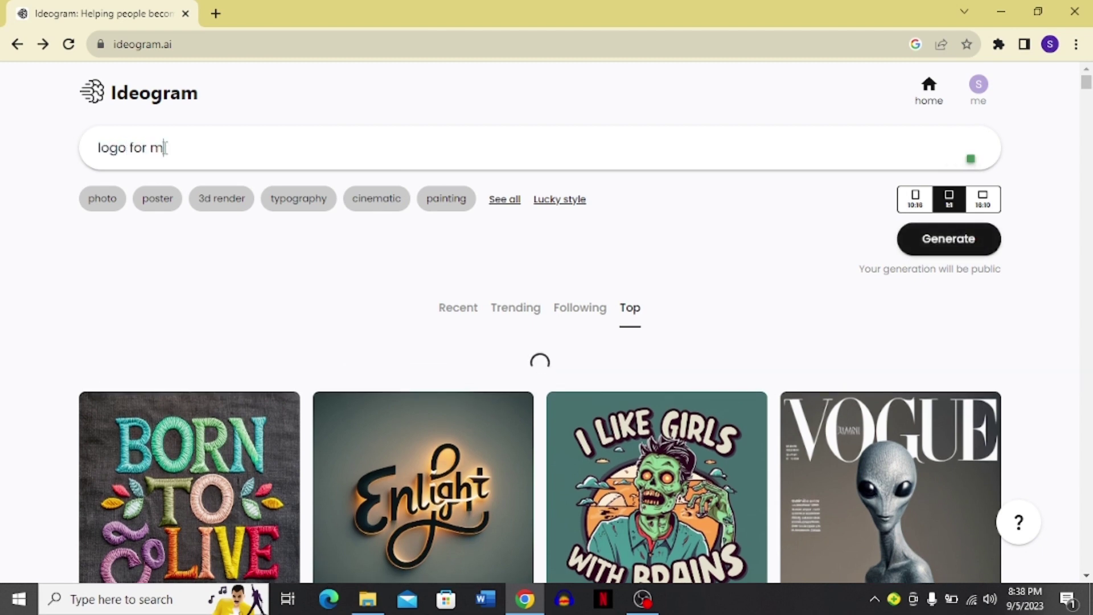
text(y book shop named)
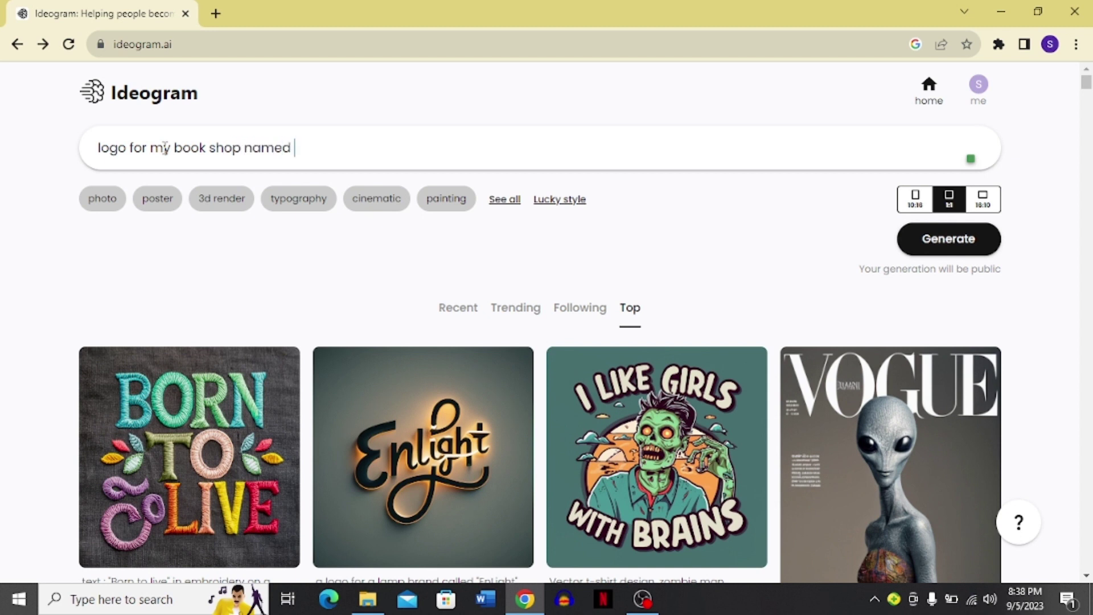
text( book bank)
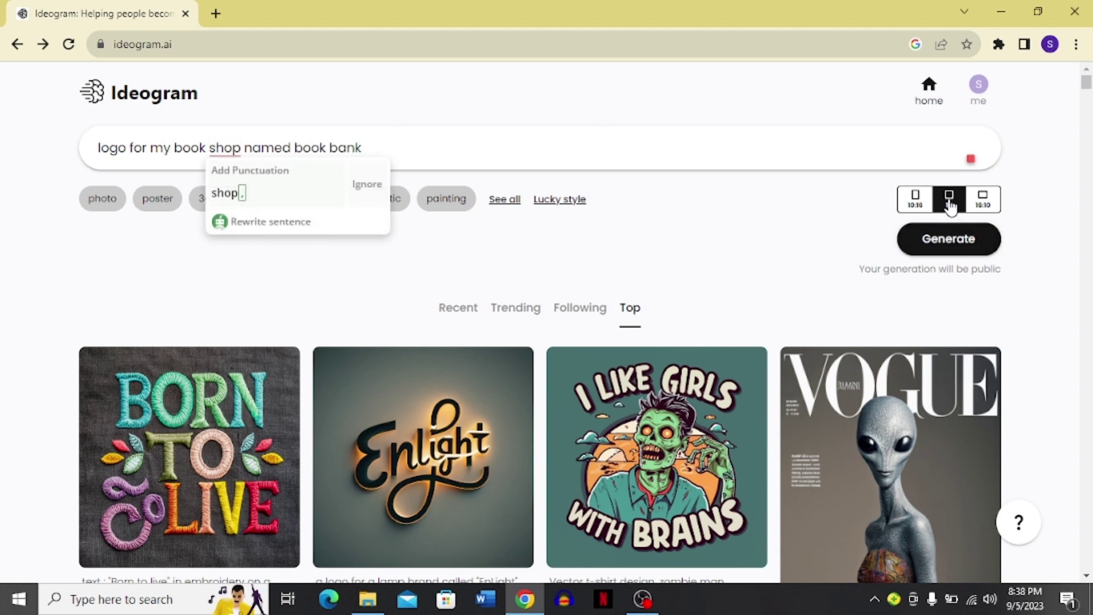
- Try the 10:16 aspect ratio for the image and set it to 16:10
click(916, 199)
click(980, 203)
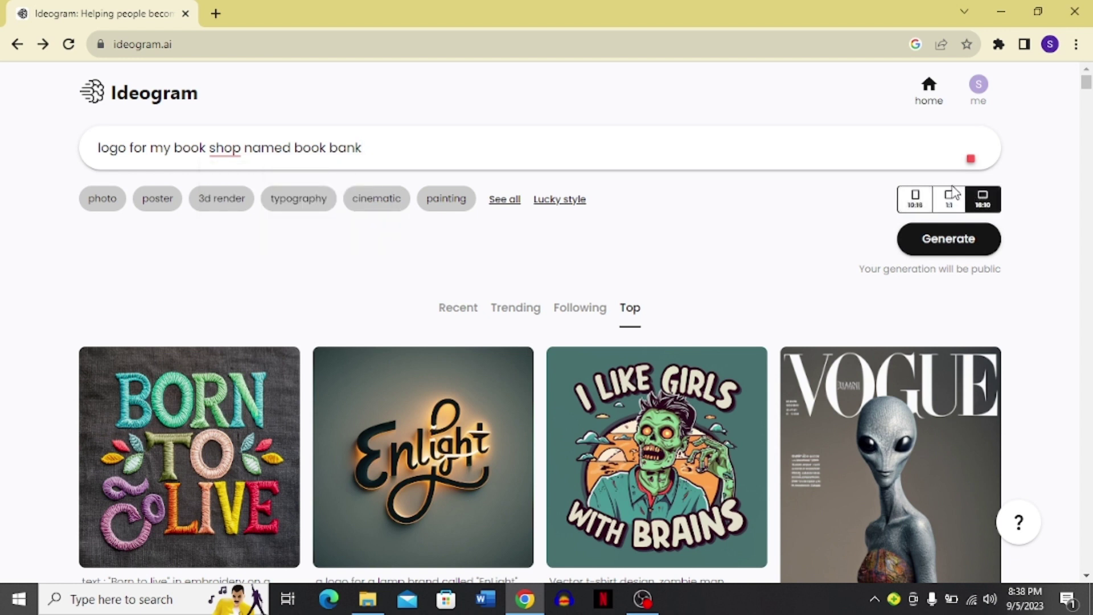
click(916, 200)
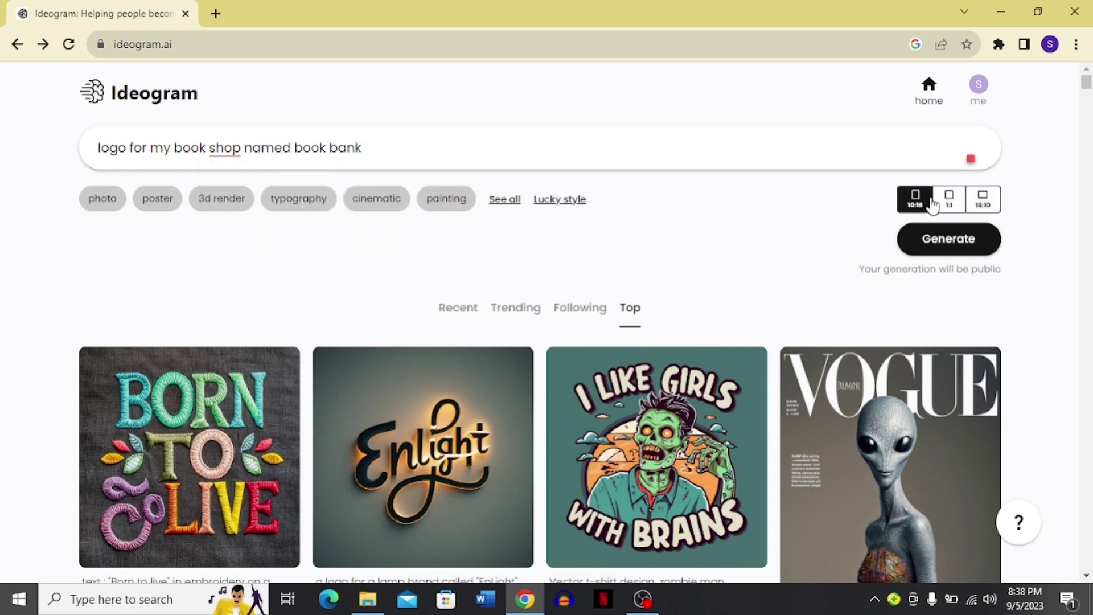
click(973, 208)
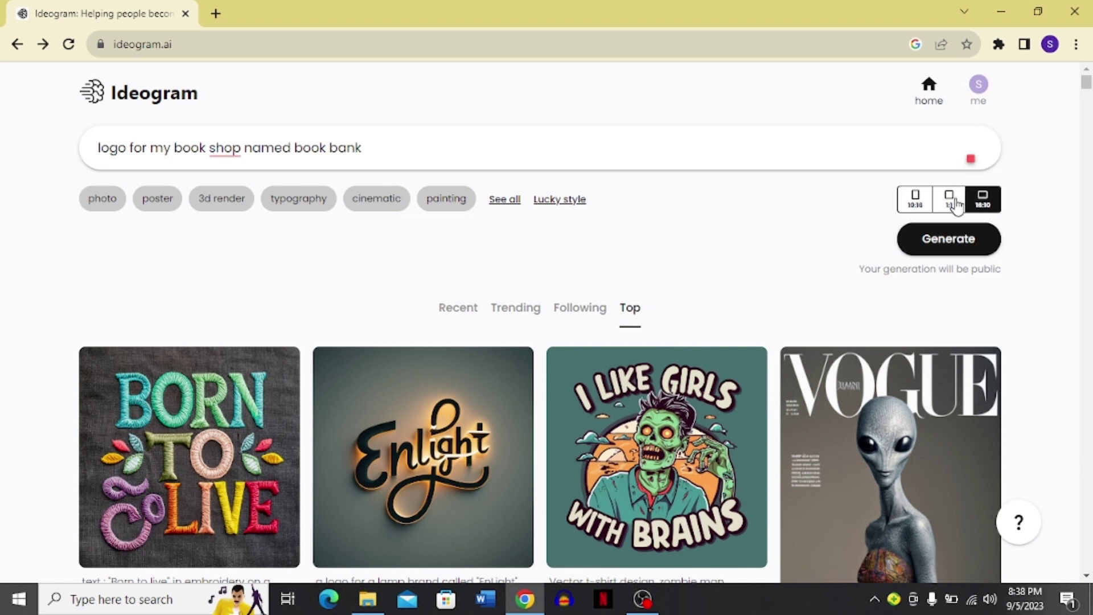
- Set the aspect ratio to 1:1, check the public visibility notice, and generate the book bank logo images
click(956, 206)
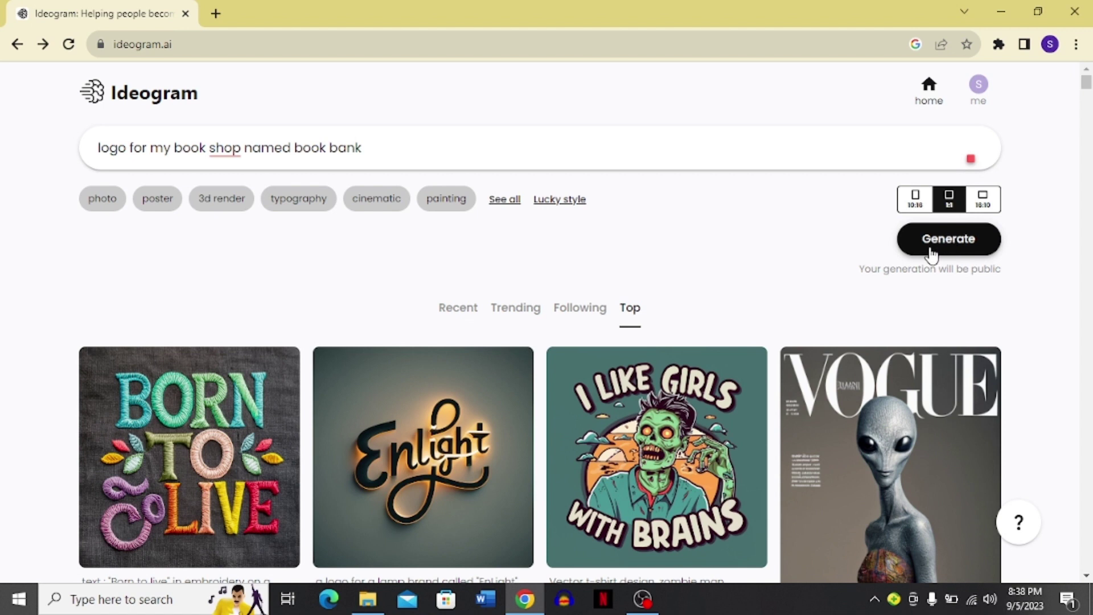
drag(851, 266, 1013, 271)
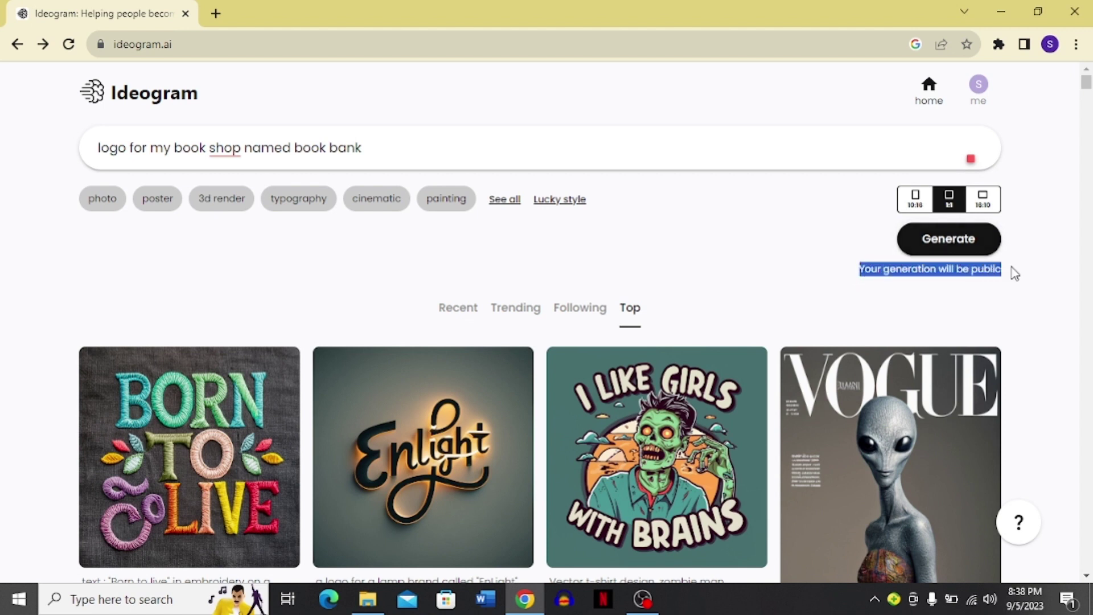
click(852, 228)
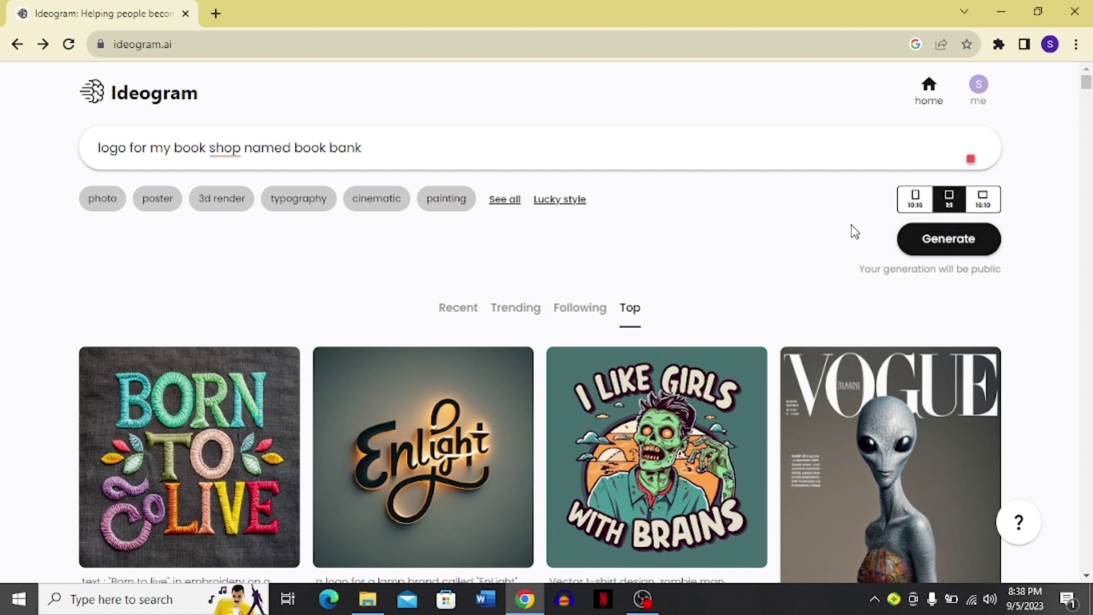
click(918, 241)
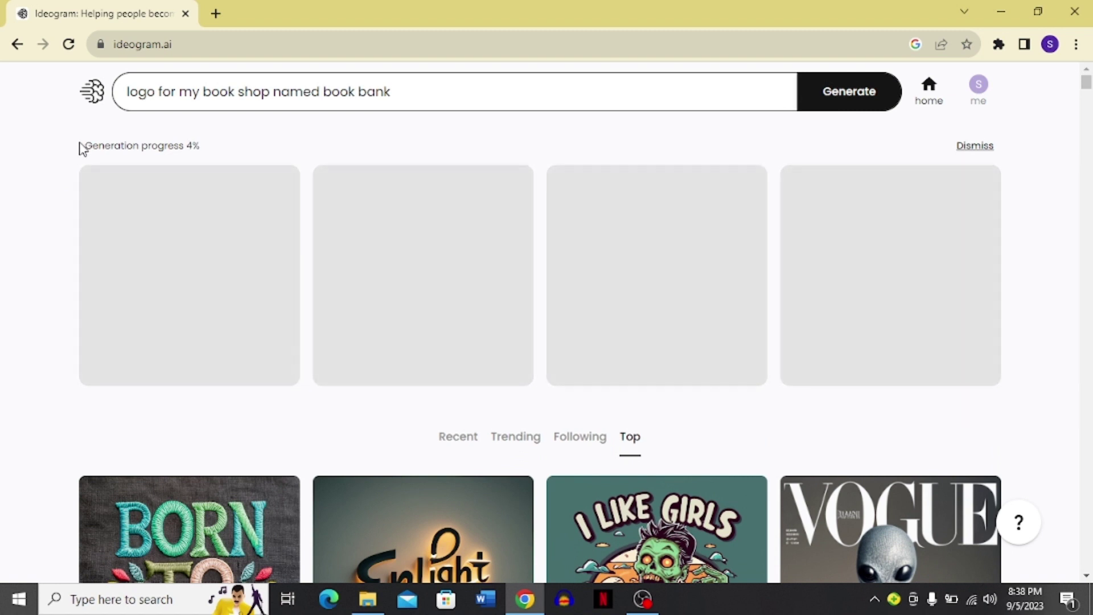
drag(81, 147, 212, 152)
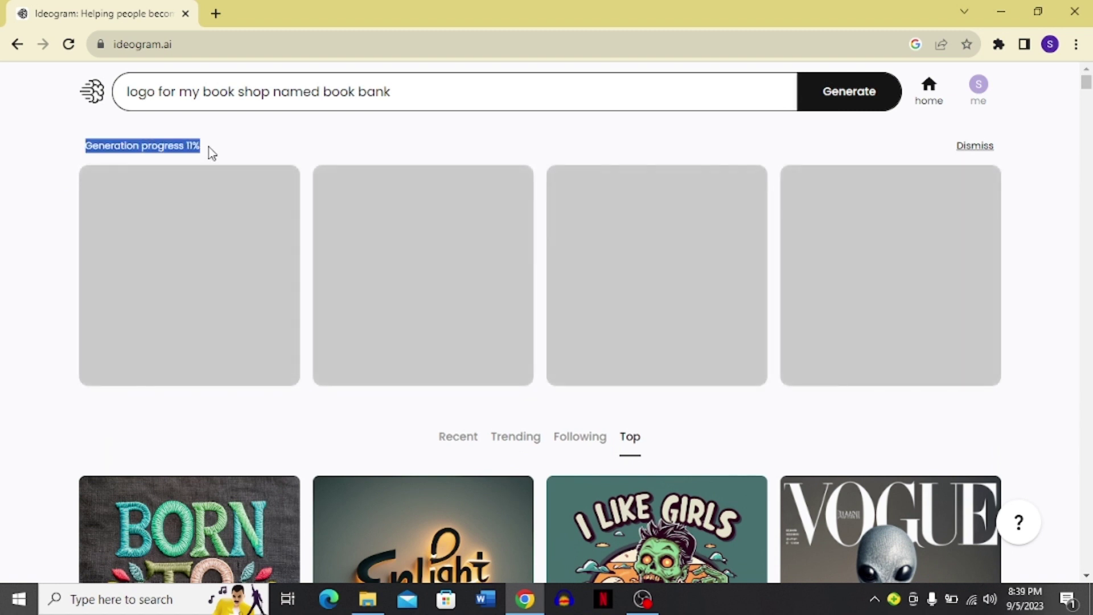
click(35, 169)
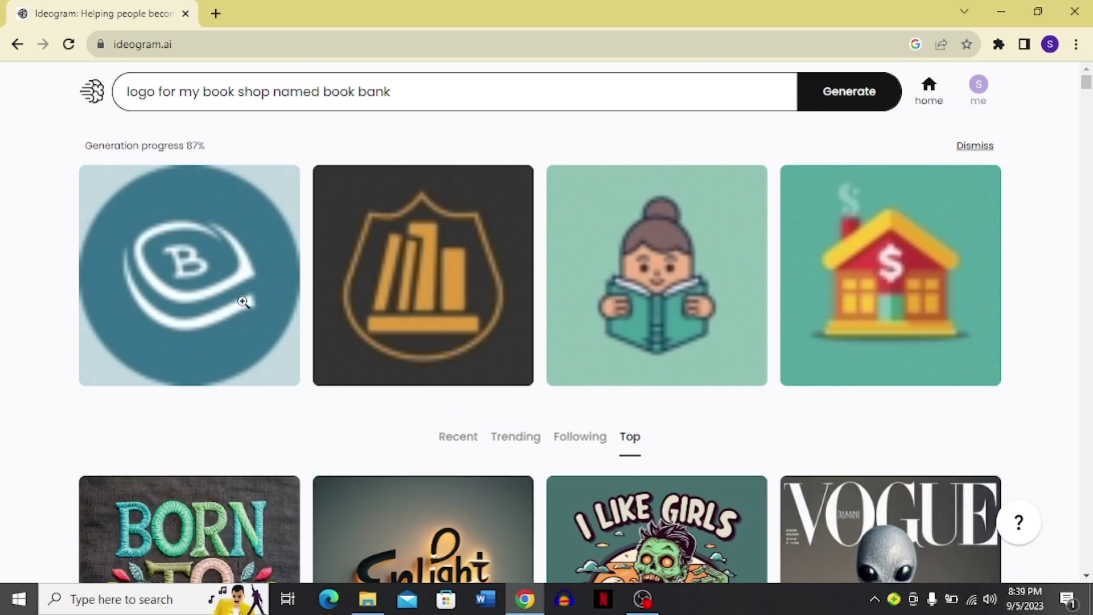
- View the four generated logos enlarged one after another, then close the enlarged view
click(241, 302)
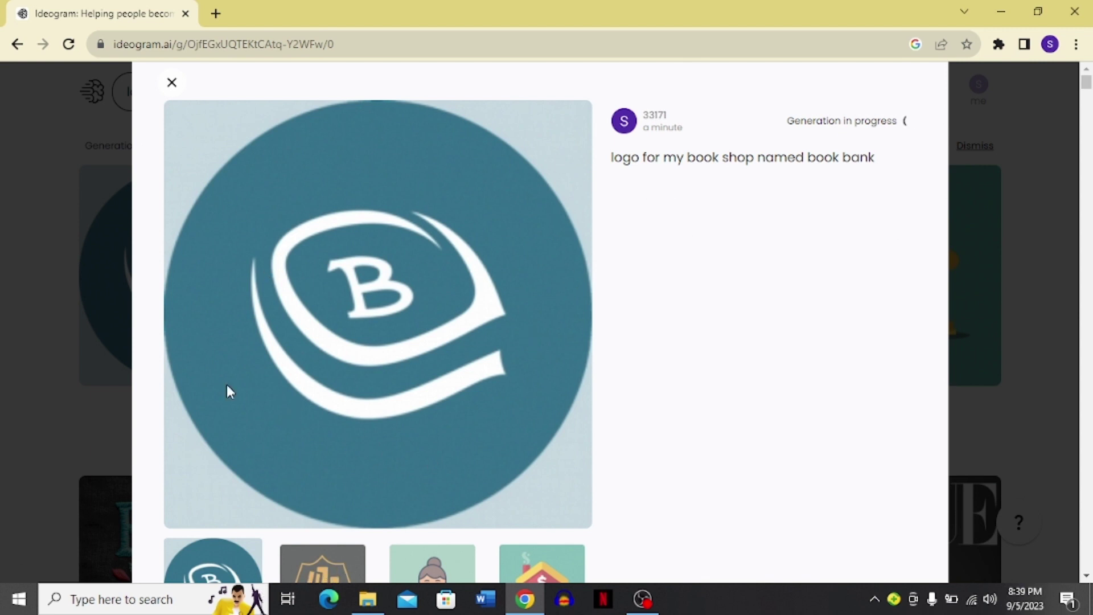
click(340, 570)
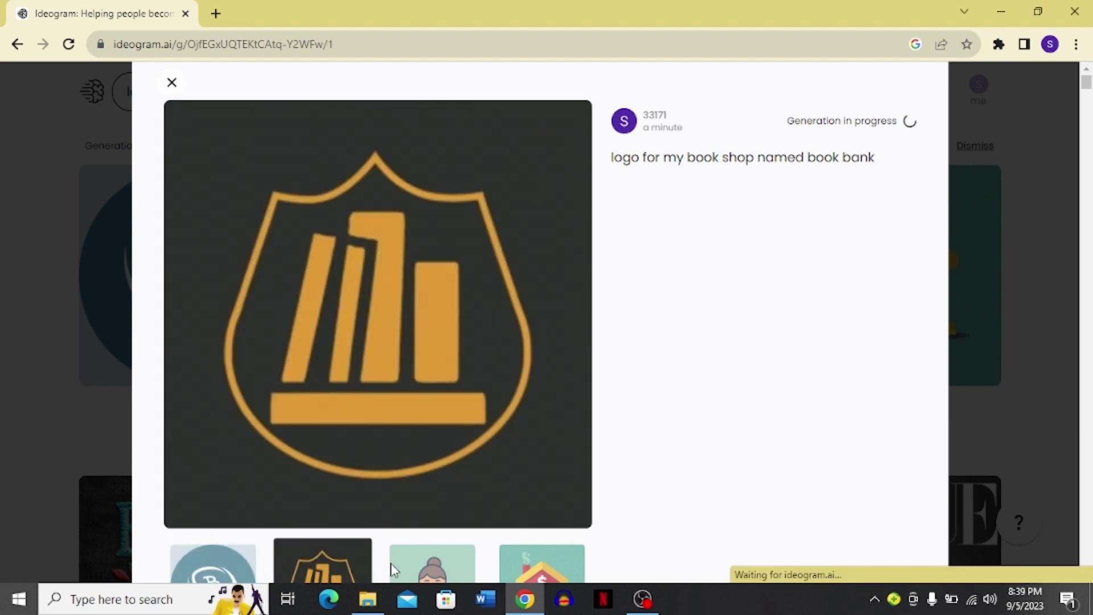
click(430, 569)
click(564, 572)
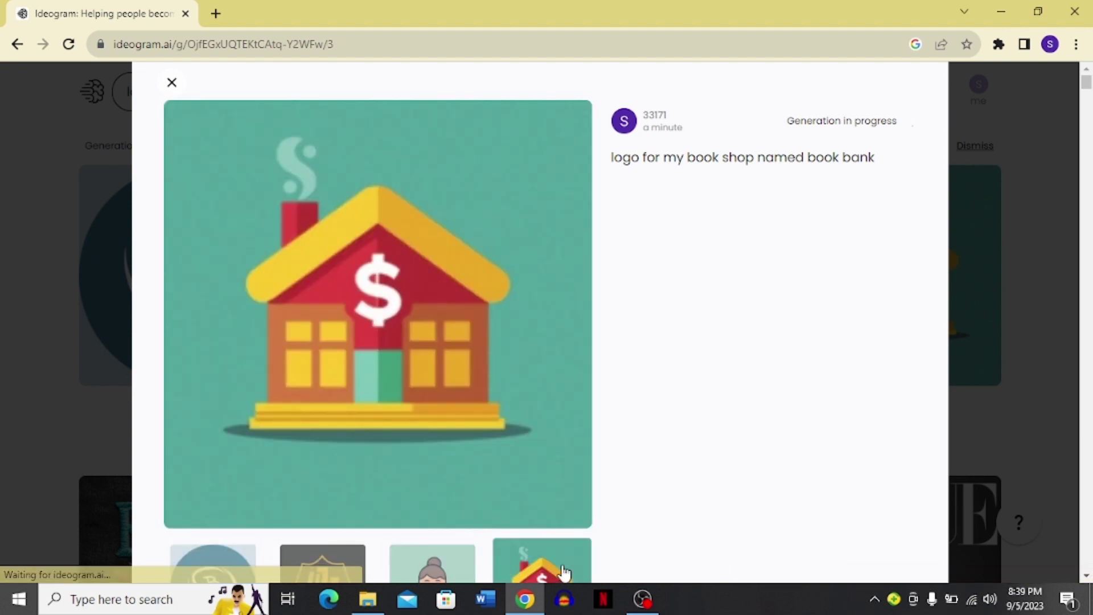
click(1062, 191)
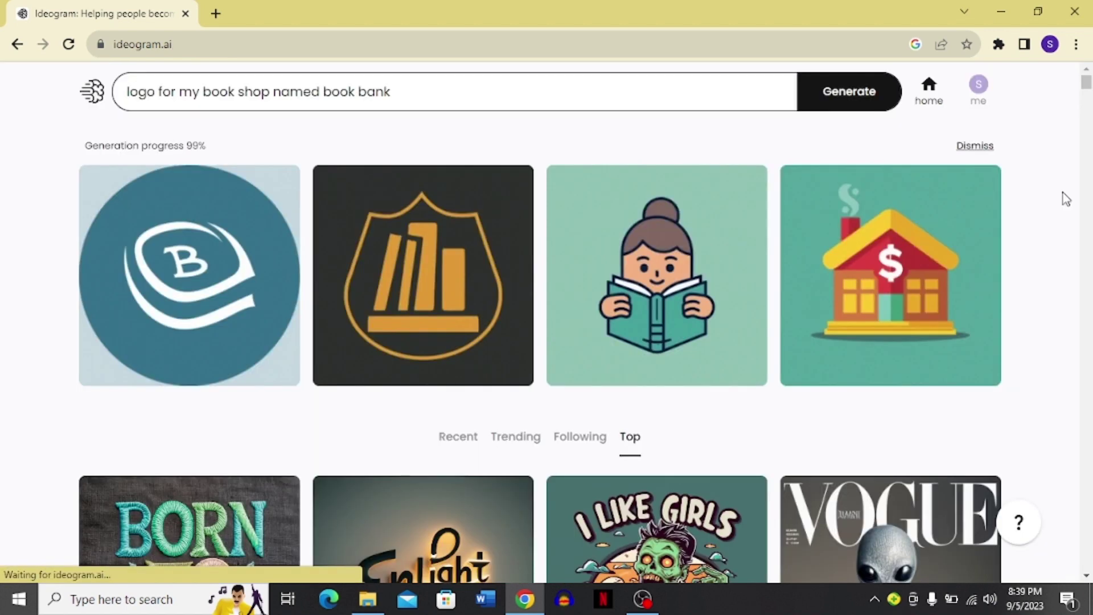
- Add the typography style to the logo prompt and generate a new set of images
click(472, 95)
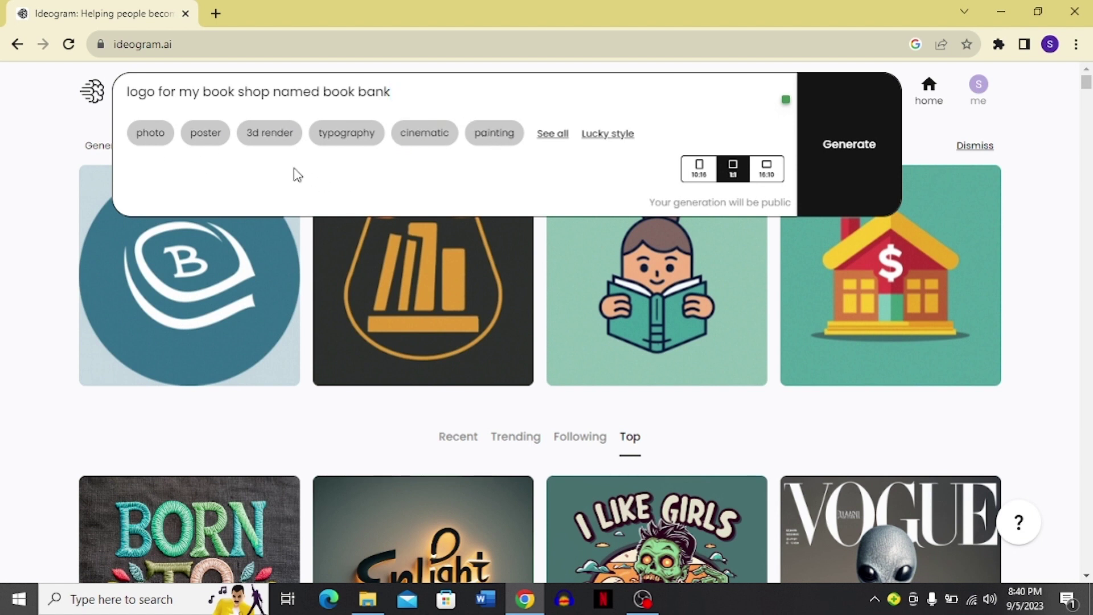
click(359, 137)
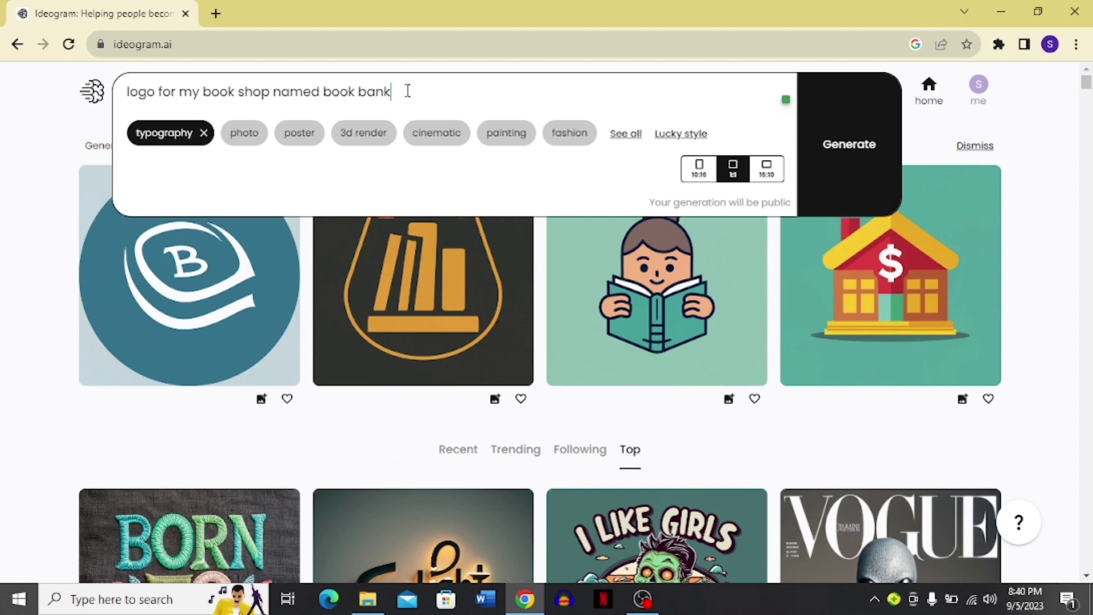
key(Return)
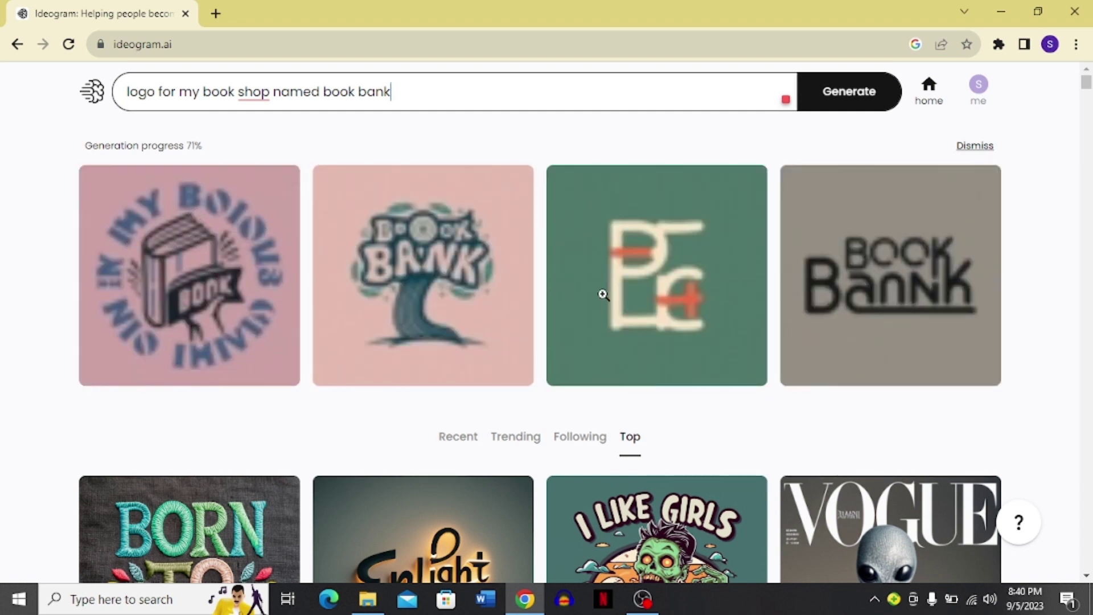
- Compare the four typography-style logos enlarged, including the tree and plain lettering designs, and close the enlarged view
click(441, 275)
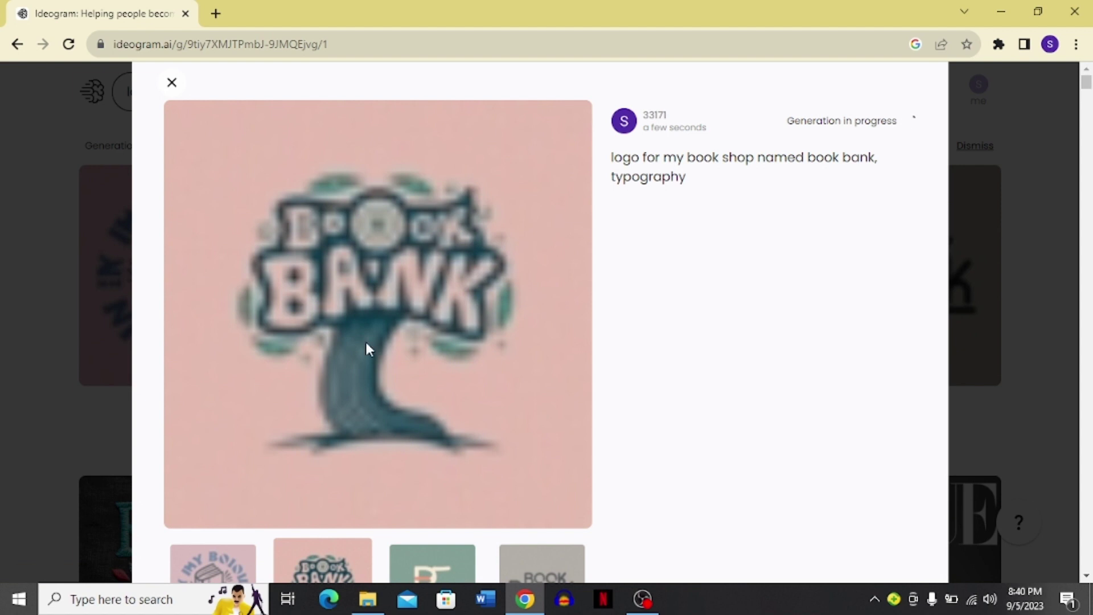
click(220, 566)
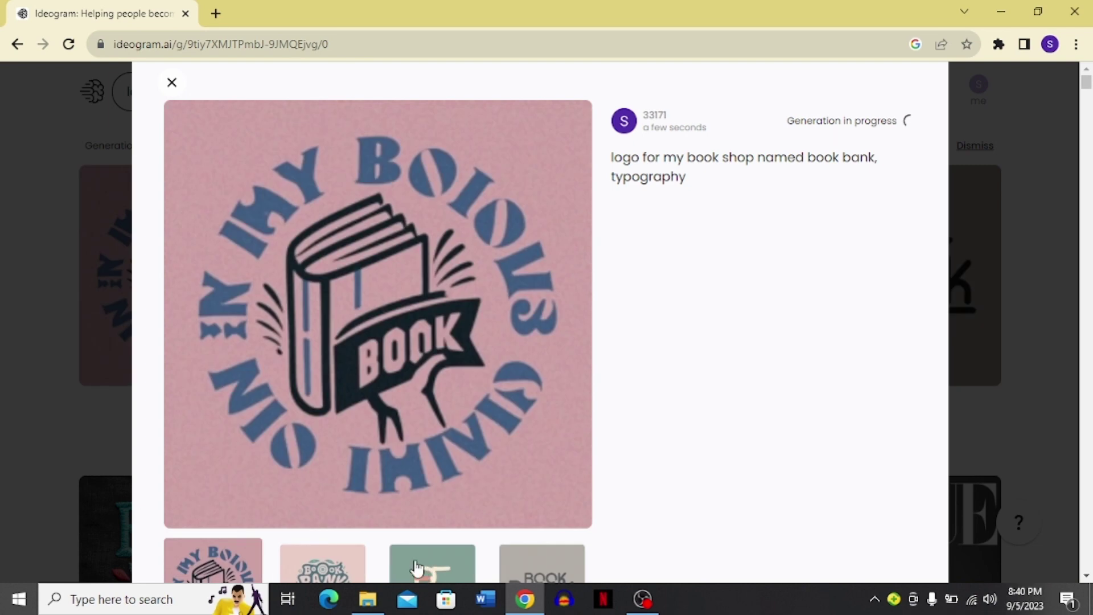
click(329, 576)
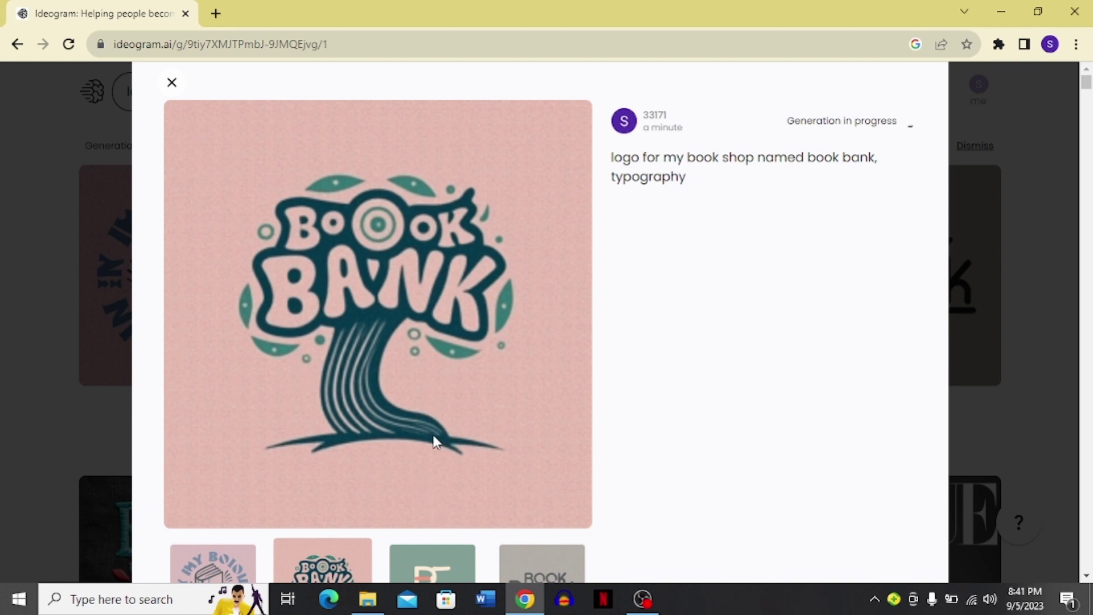
click(437, 568)
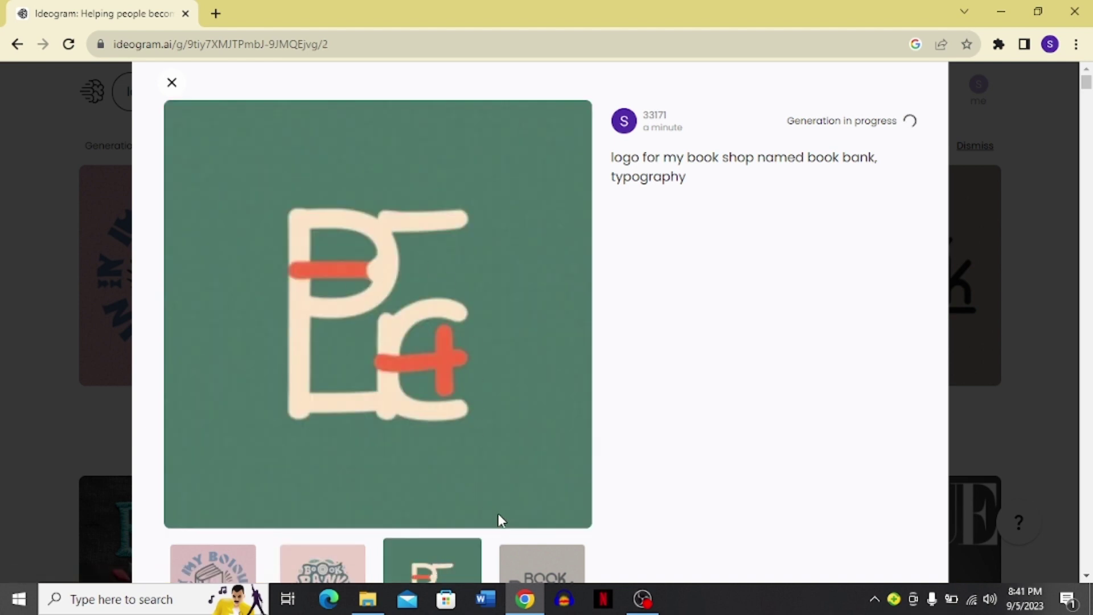
click(532, 563)
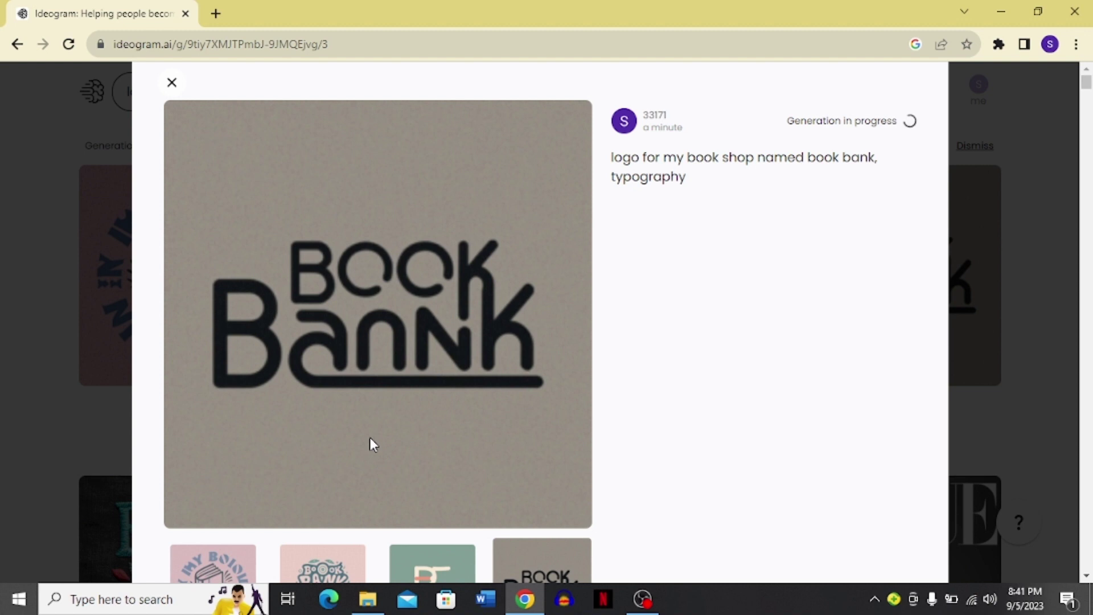
click(32, 371)
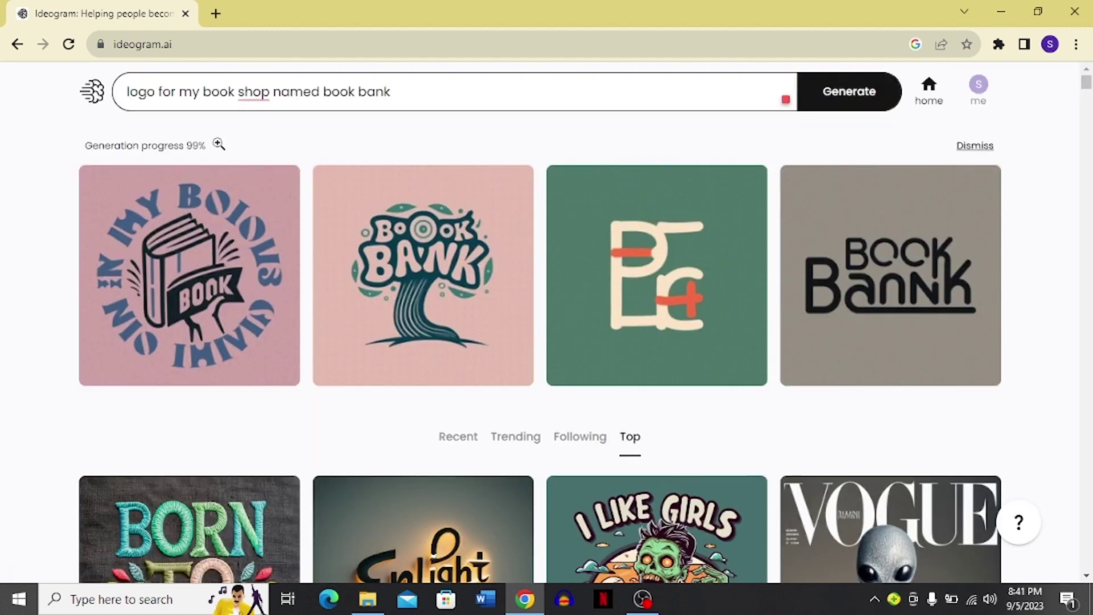
- Regenerate the logo with the painting style instead of typography and view the winding-road image with stacked books enlarged
click(436, 87)
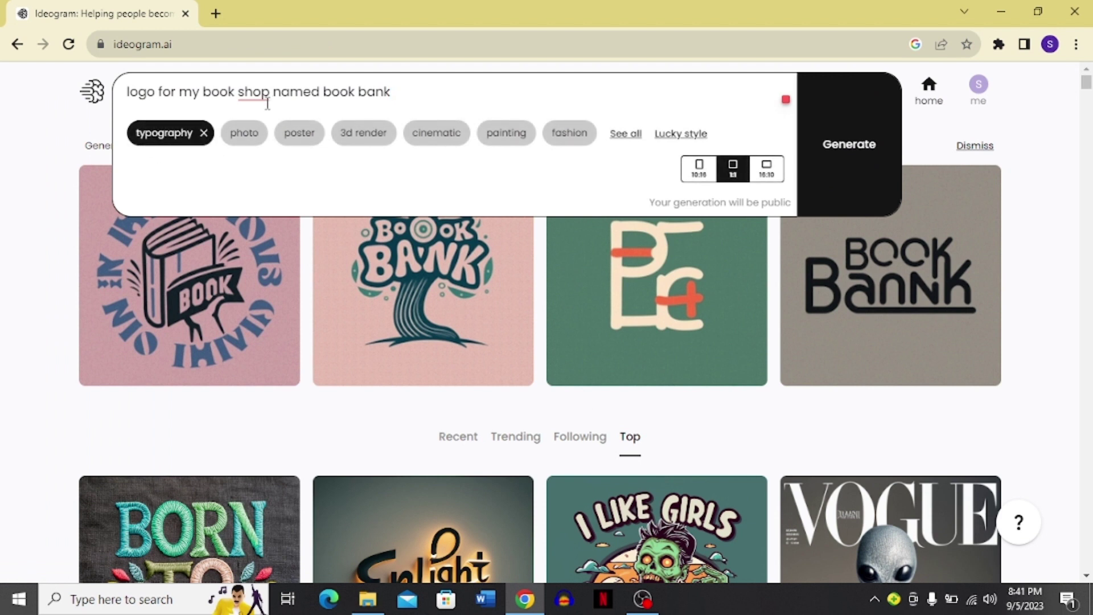
click(204, 135)
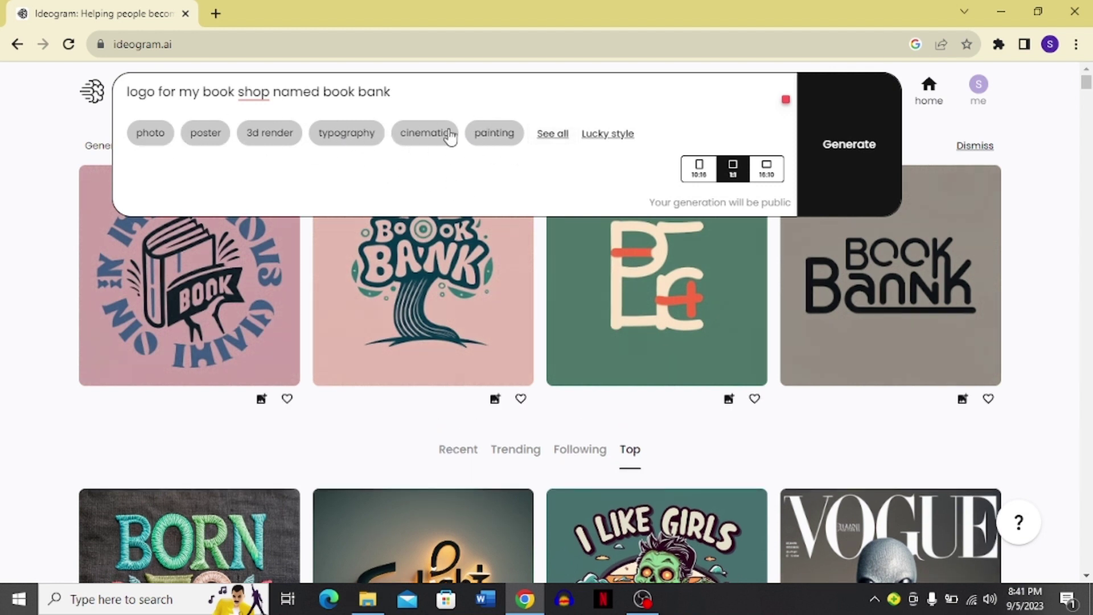
click(499, 139)
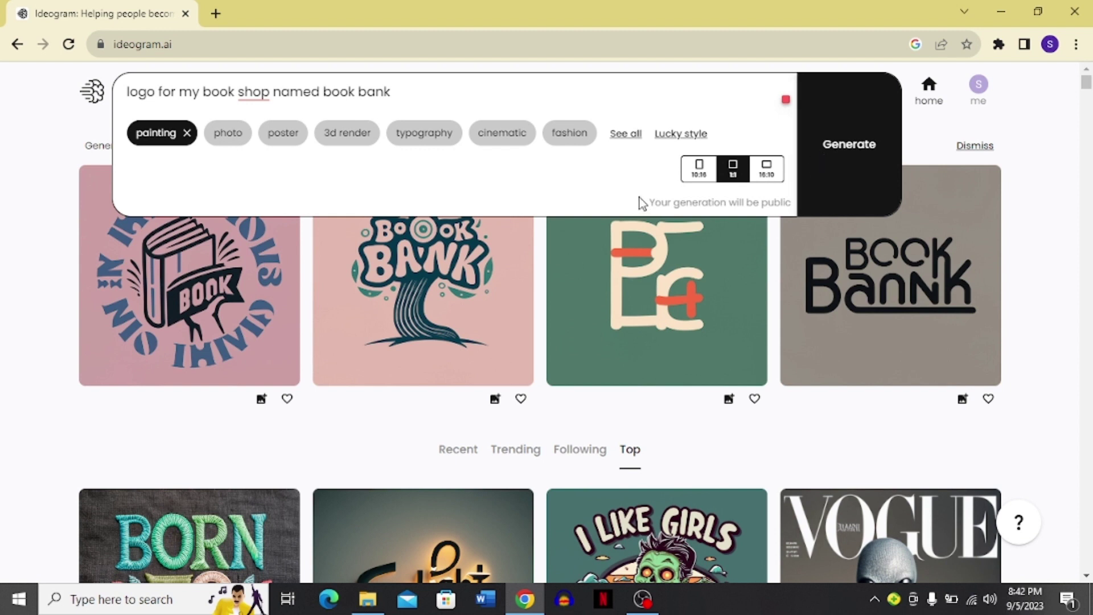
drag(640, 199, 795, 206)
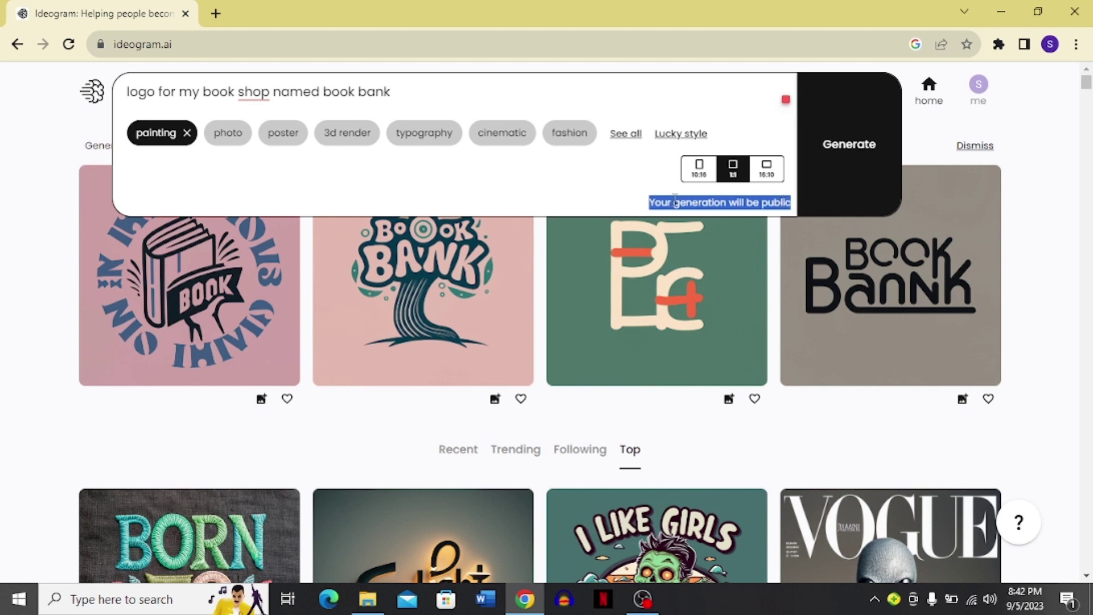
click(840, 180)
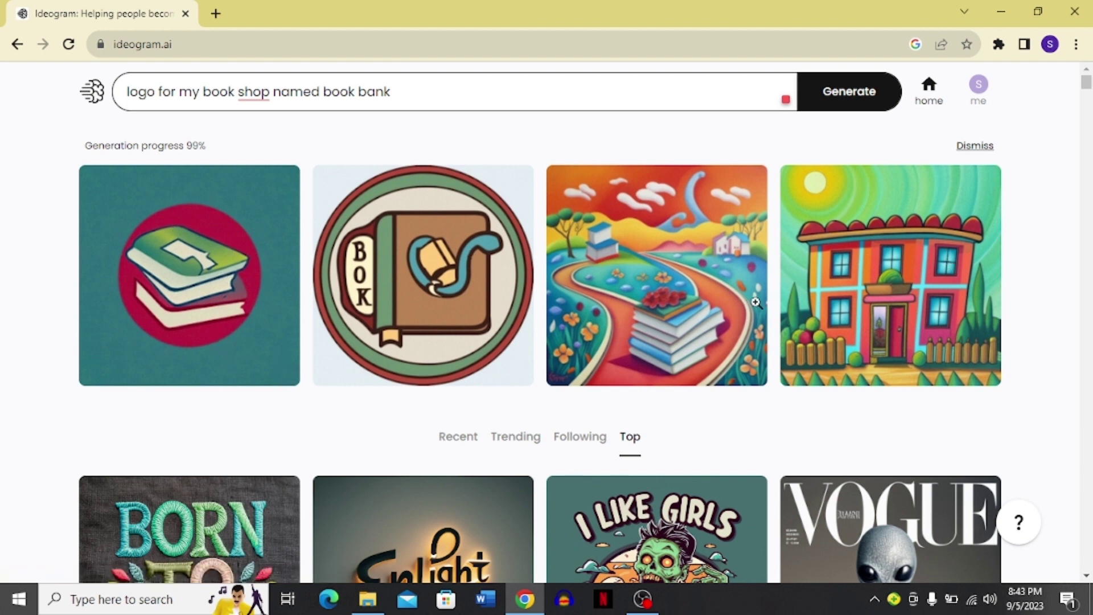
click(590, 287)
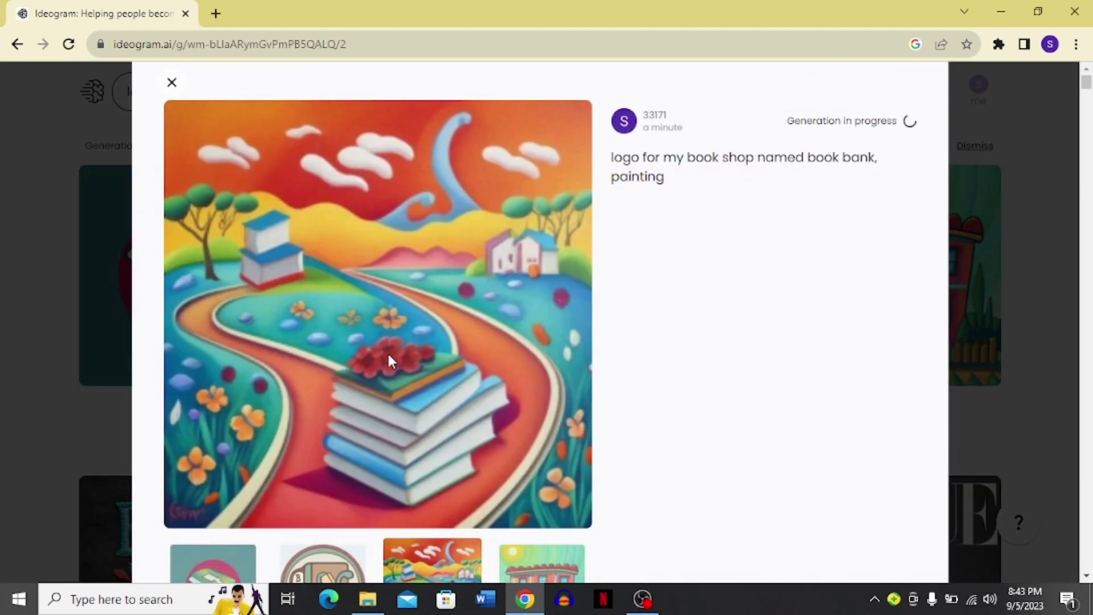
click(32, 296)
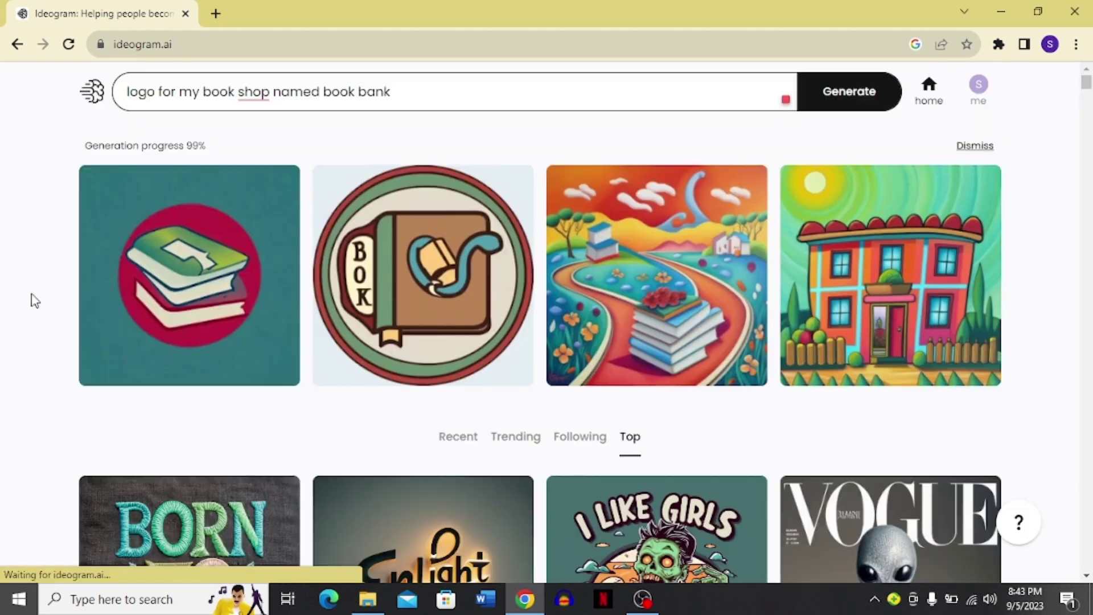
- Add the 3d render, photo, poster, illustration, cinematic, typography, anime and graffiti styles alongside painting and generate the images
click(468, 86)
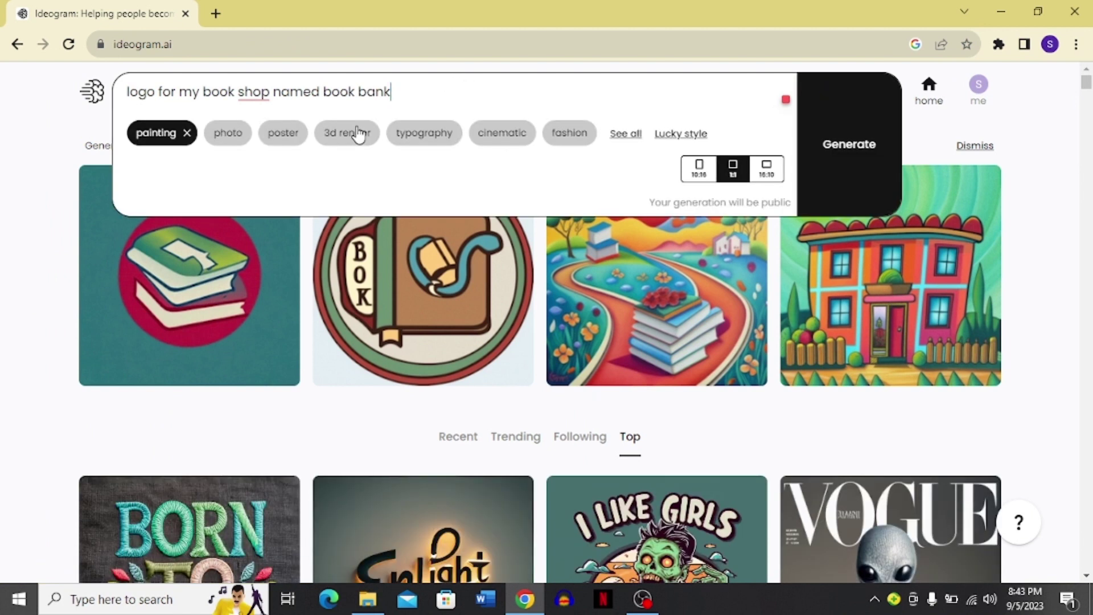
click(354, 141)
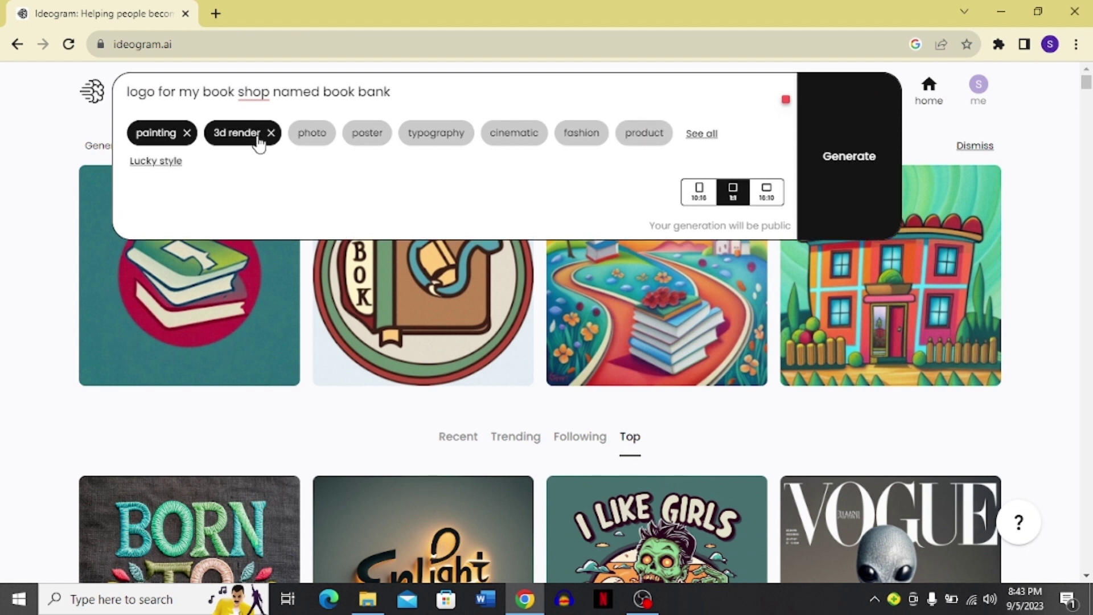
click(313, 139)
click(386, 139)
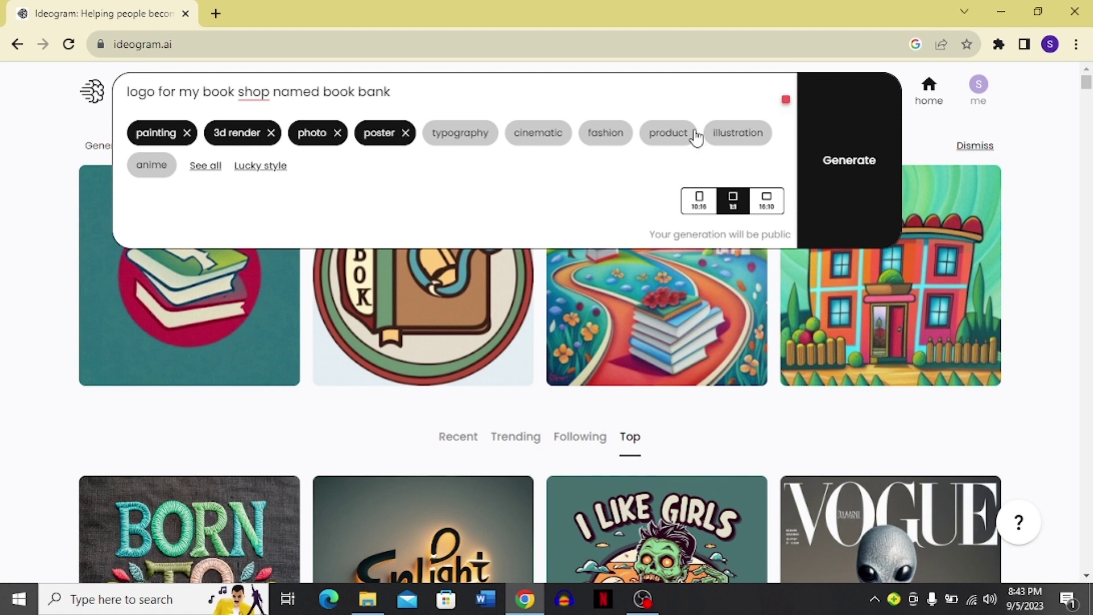
click(743, 136)
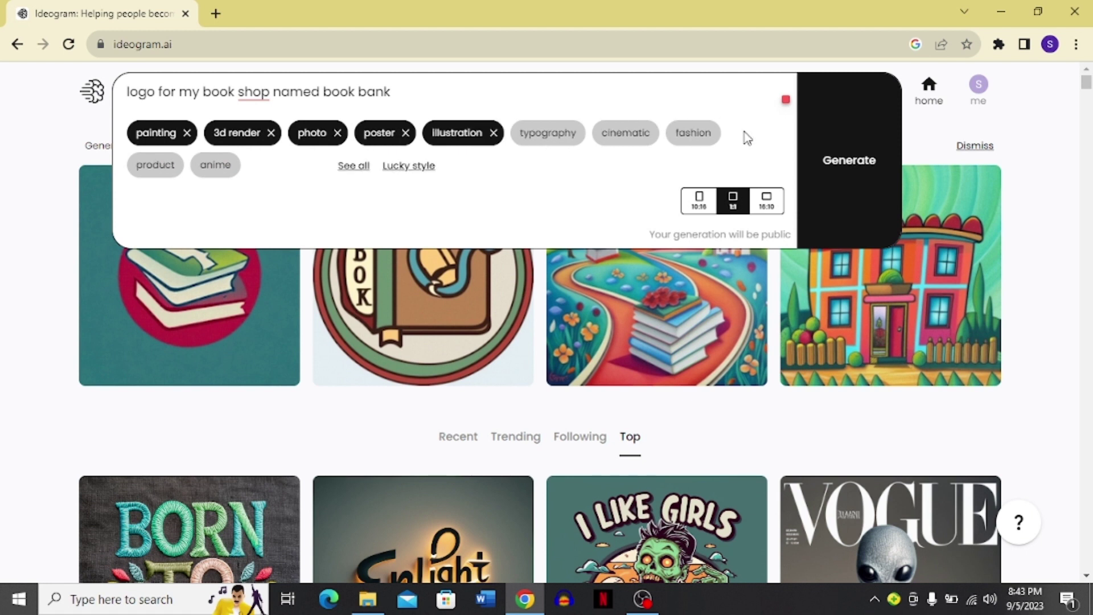
click(642, 138)
click(612, 139)
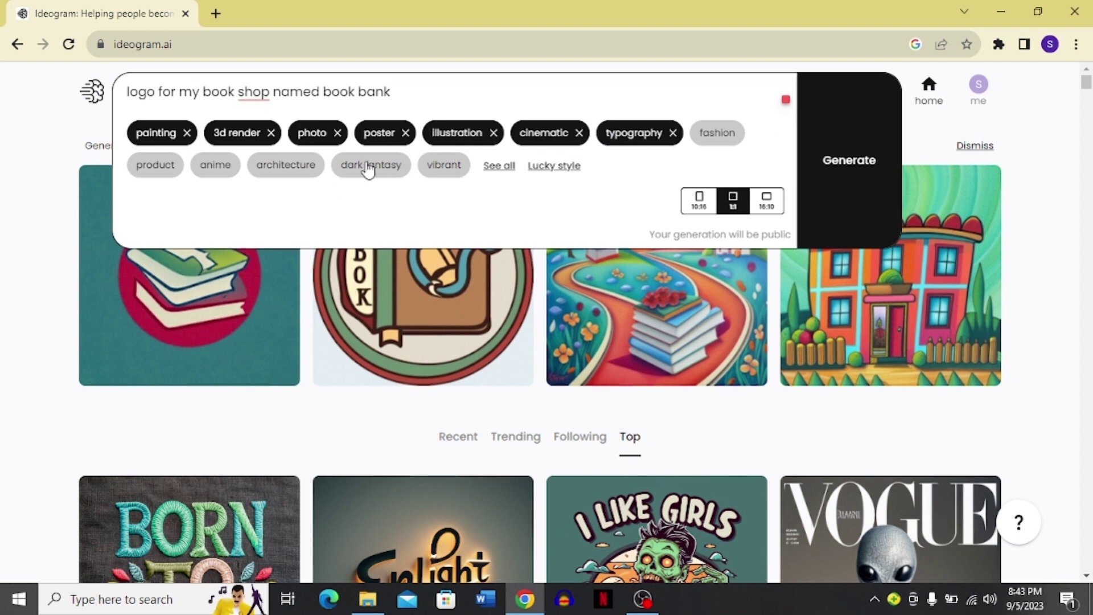
click(208, 167)
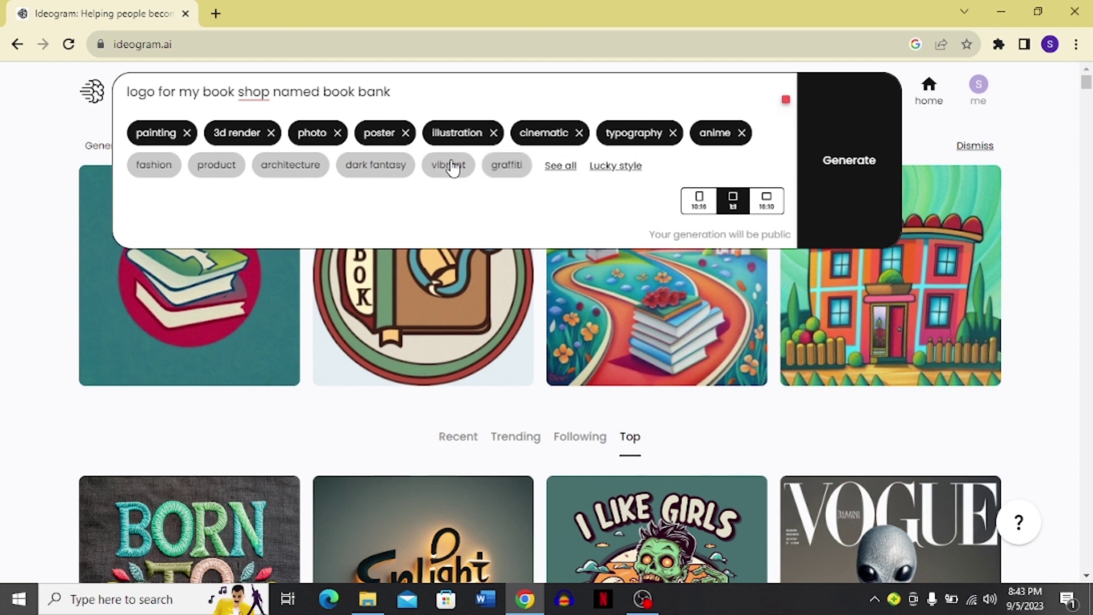
click(508, 170)
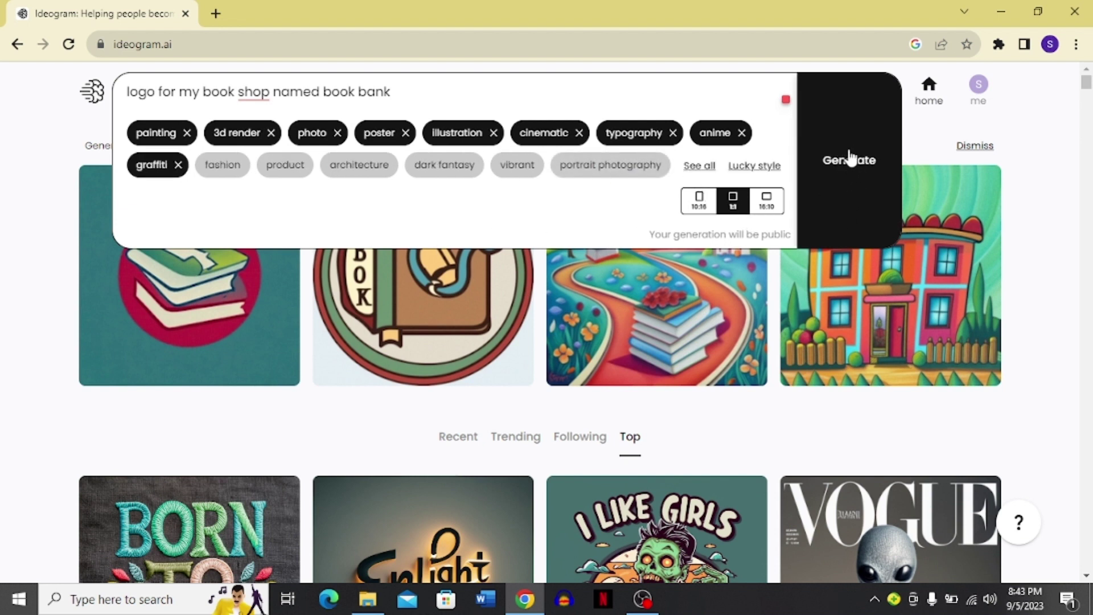
click(845, 165)
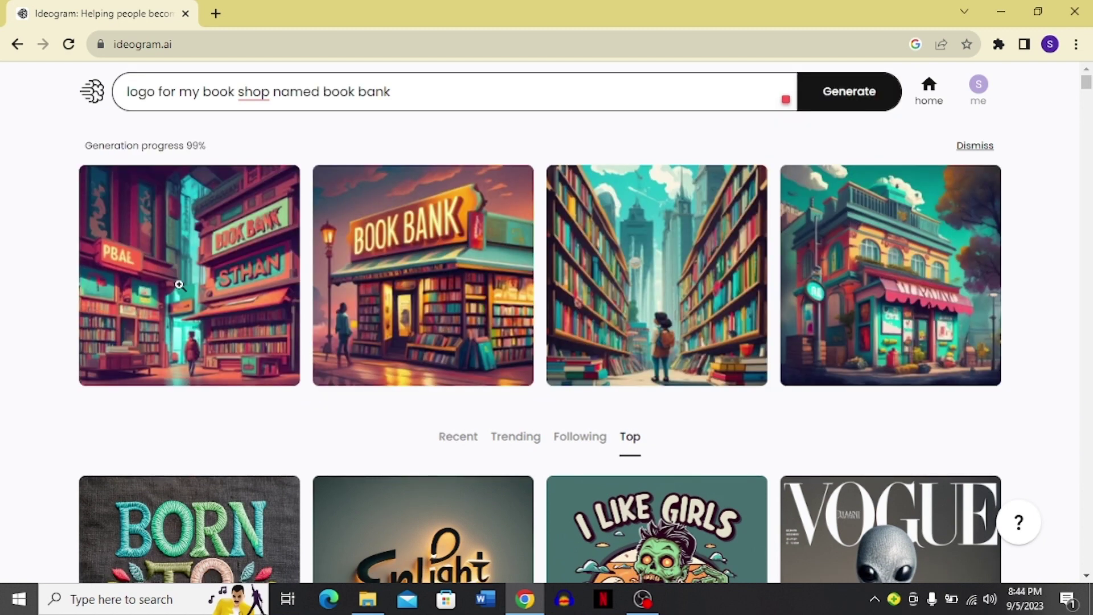
- View the four mixed-style book bank images enlarged, including the neon storefront and the bookshelf alley, and close the enlarged view
click(217, 314)
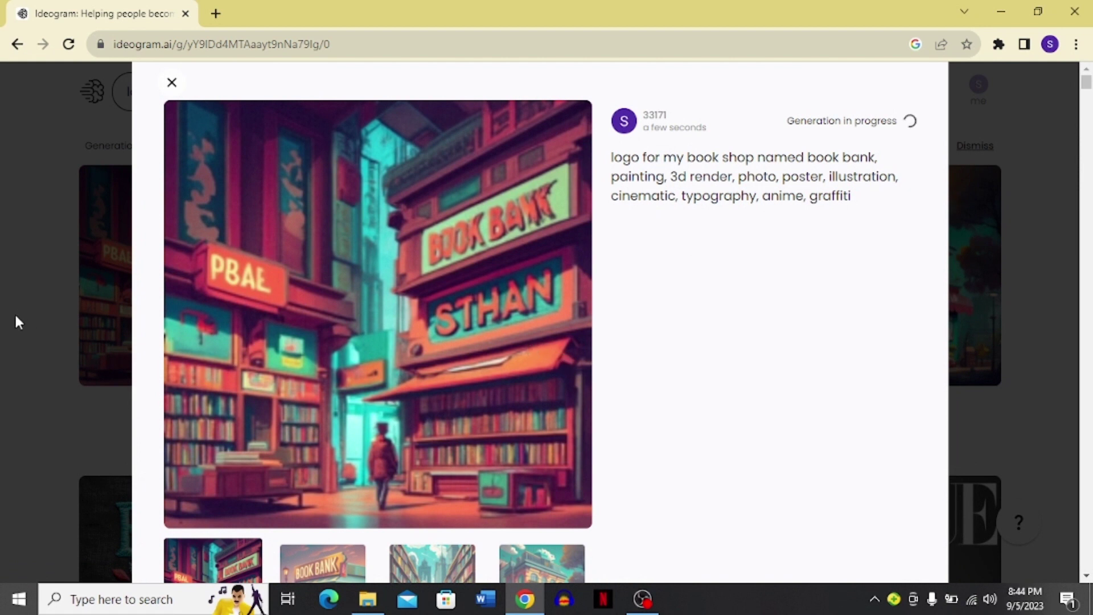
click(28, 324)
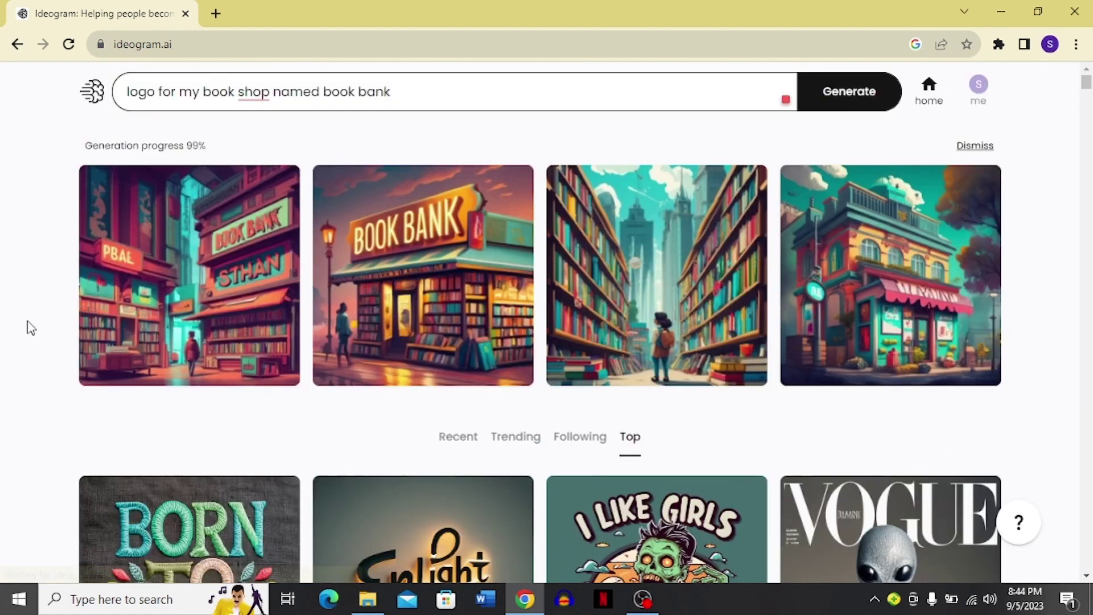
click(440, 294)
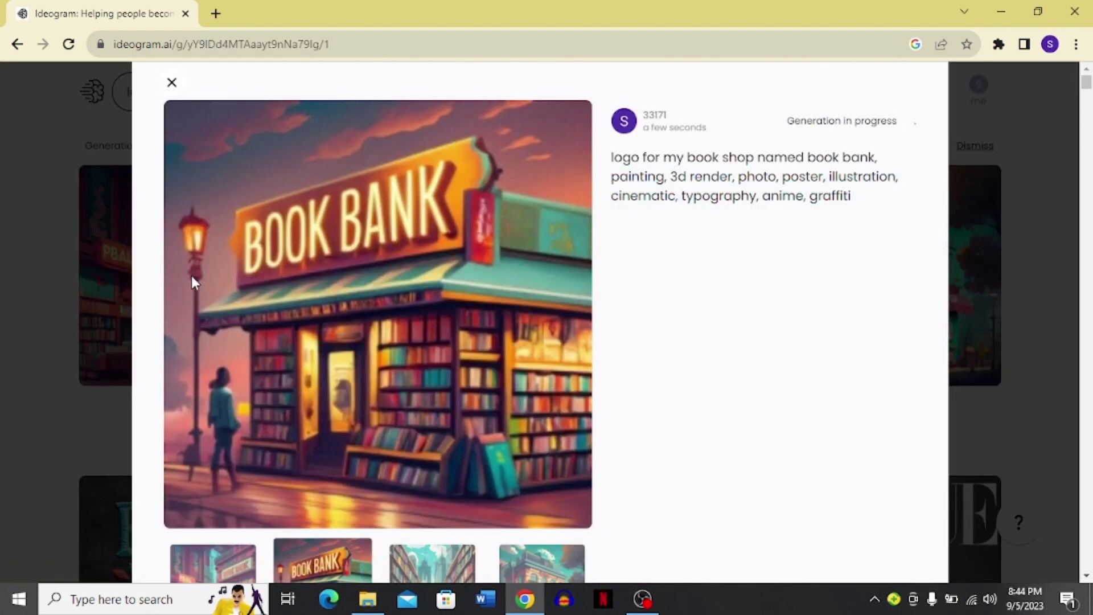
click(424, 555)
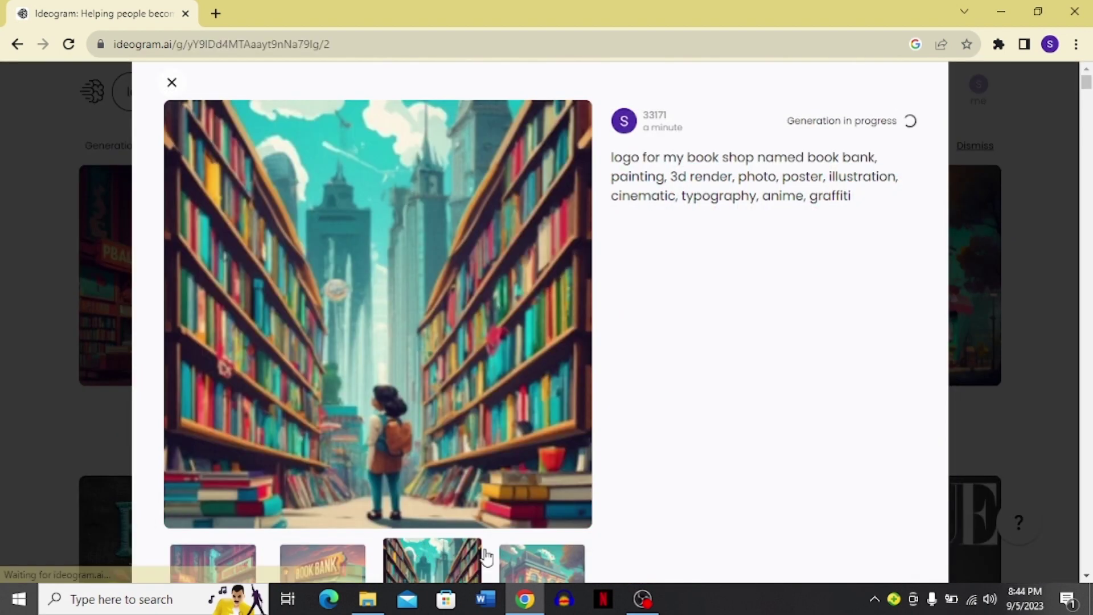
click(539, 561)
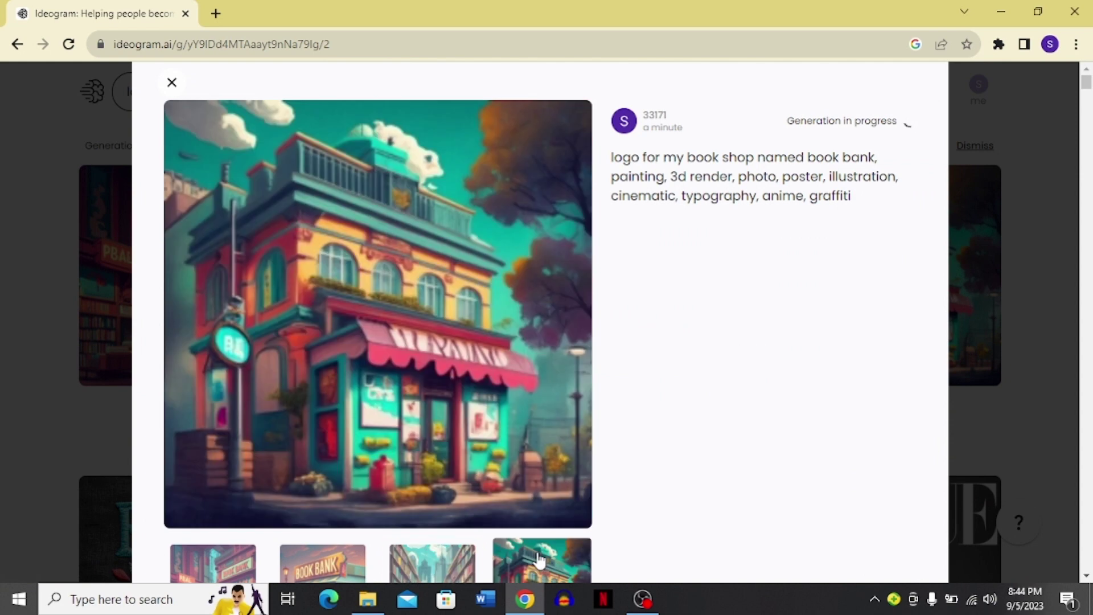
click(32, 419)
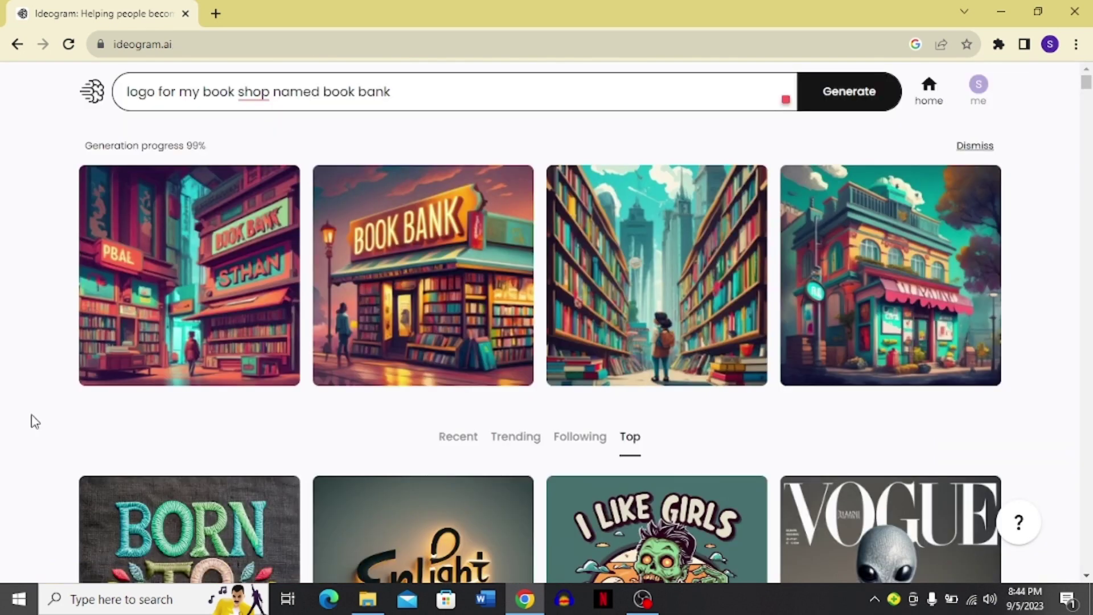
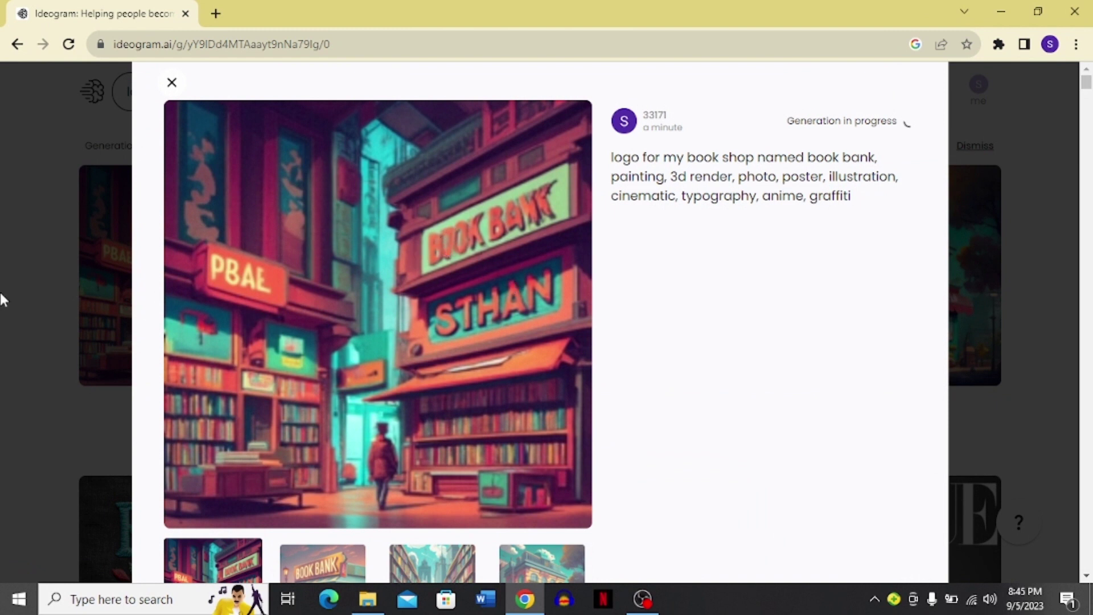
click(12, 316)
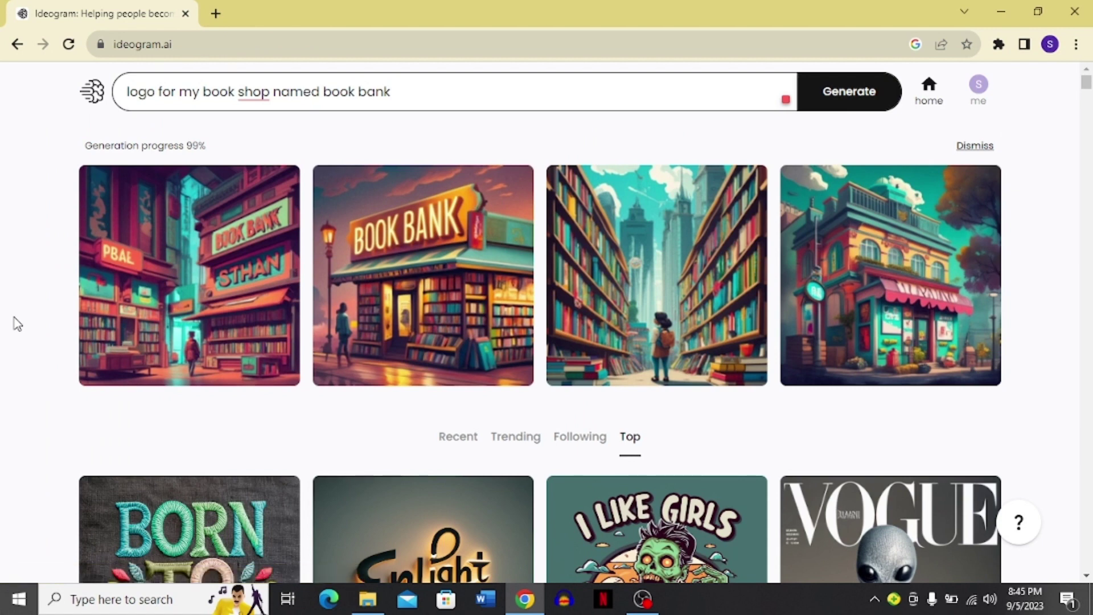
- Open the embroidered "Born to live" image from the Top gallery and examine its like option and full prompt text
scroll(17, 323, down, 4)
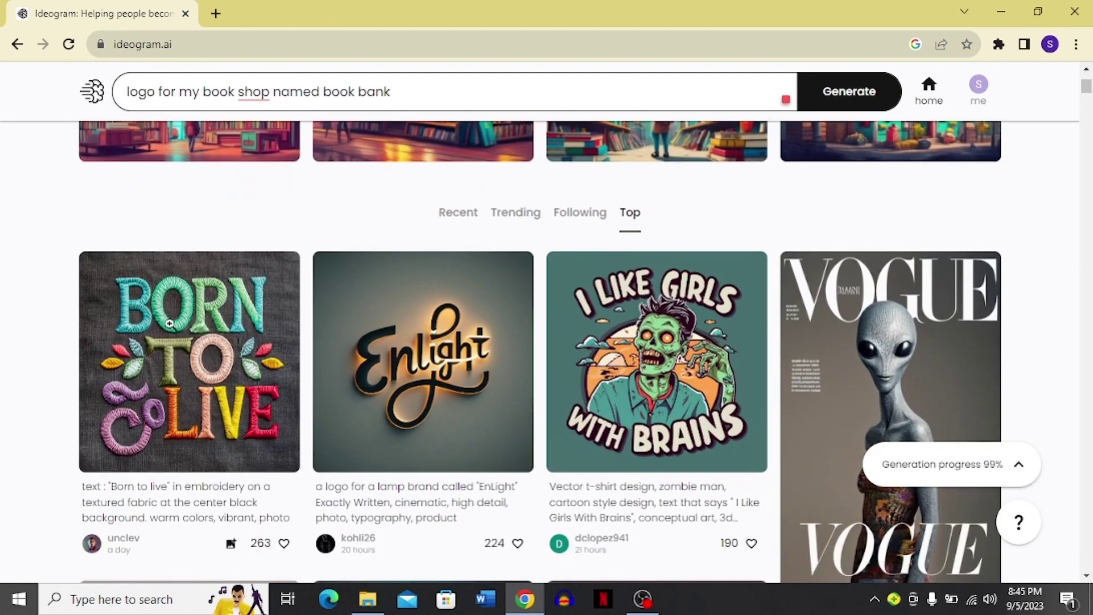
click(233, 388)
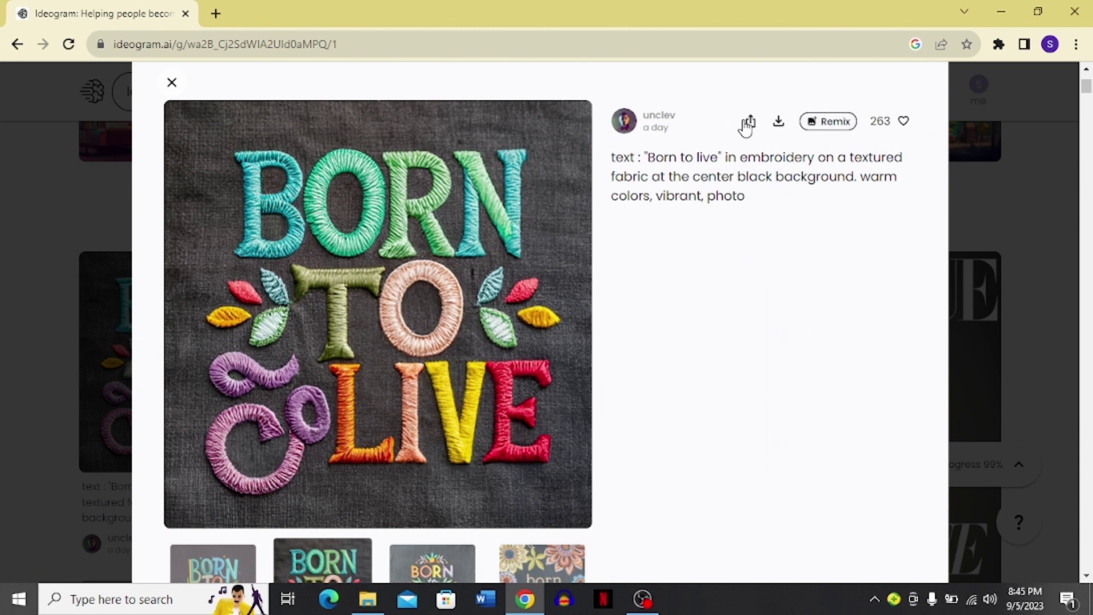
click(904, 121)
click(904, 121)
drag(614, 153, 756, 202)
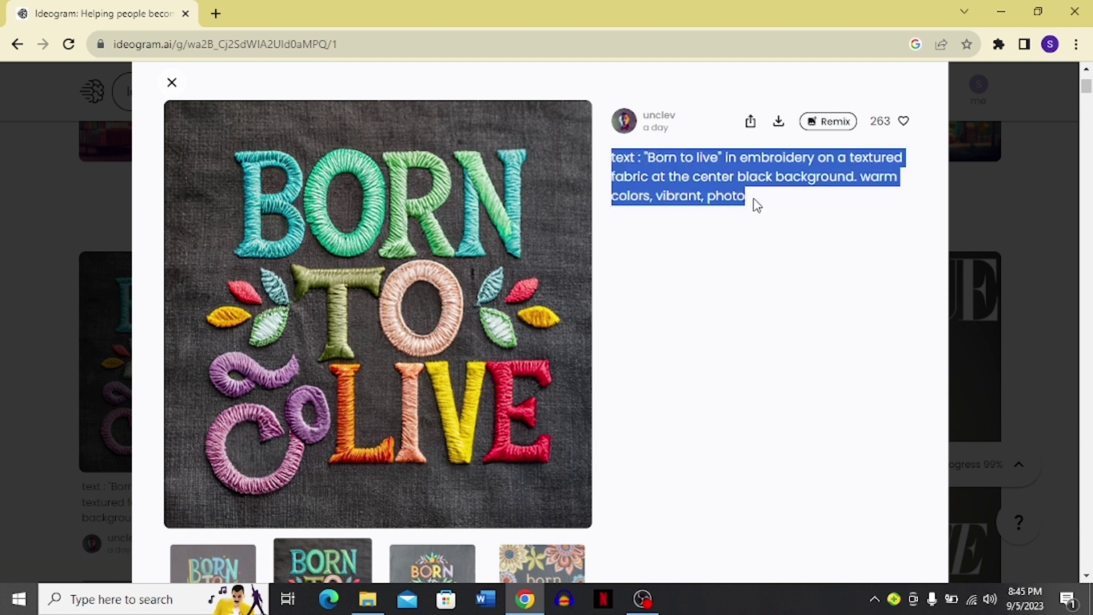
click(757, 208)
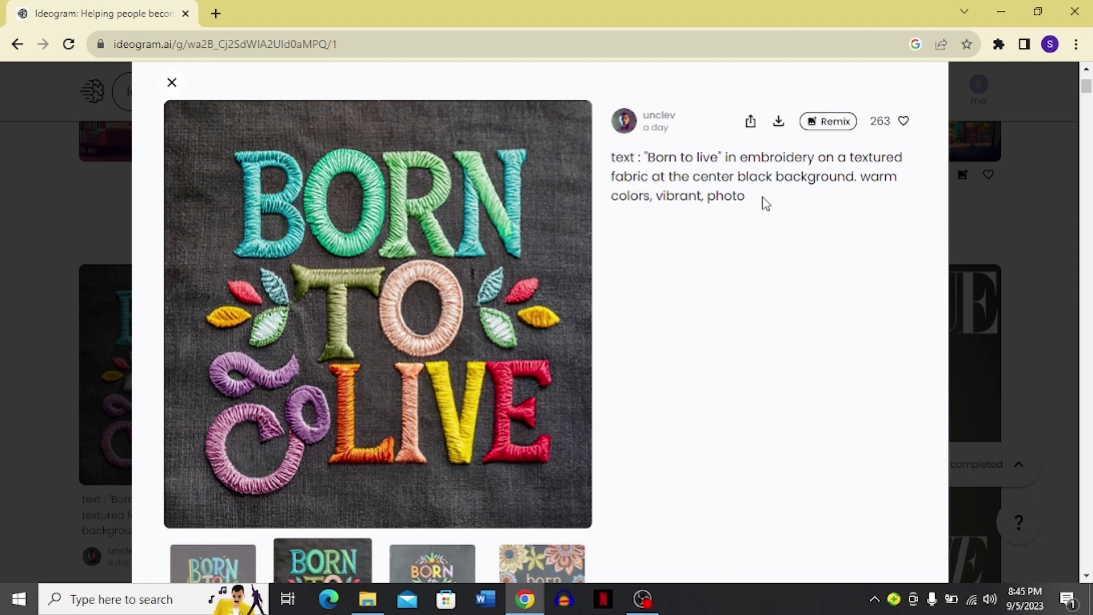
drag(765, 204, 611, 165)
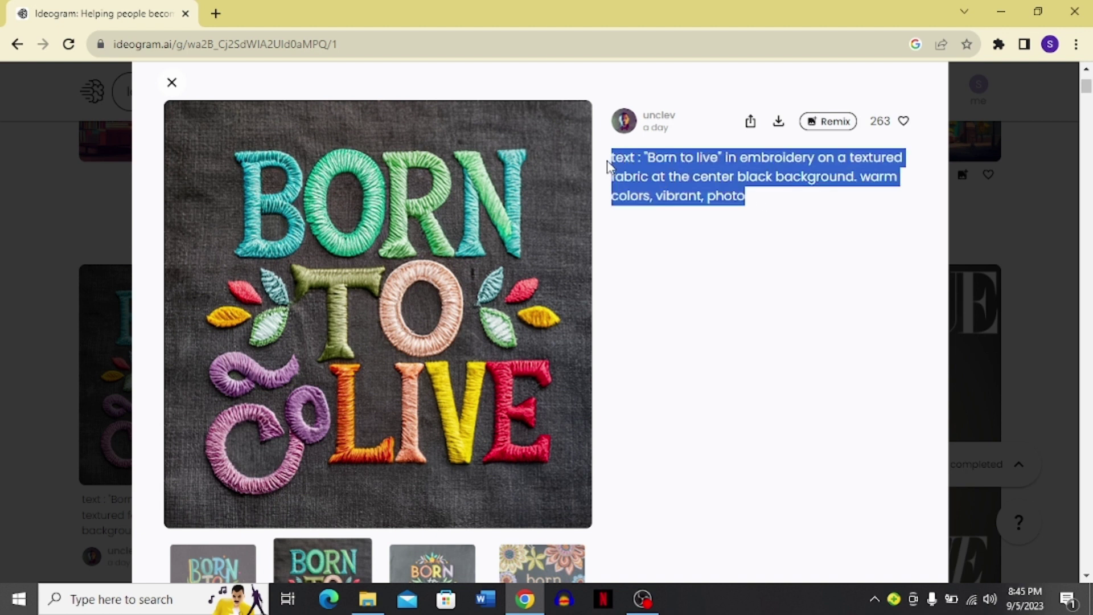
click(780, 245)
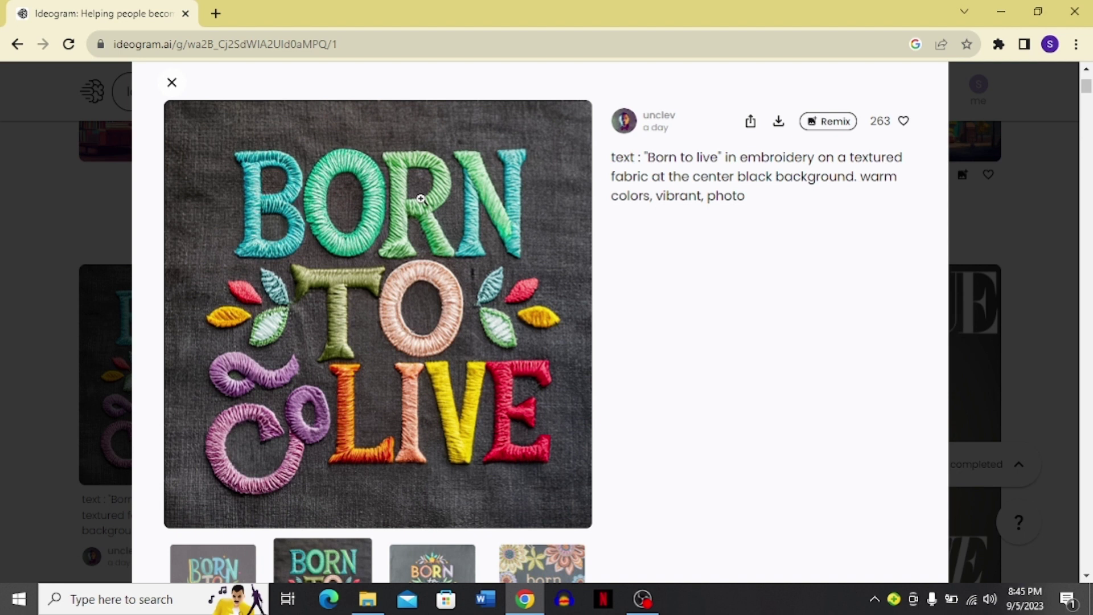
drag(761, 210, 607, 156)
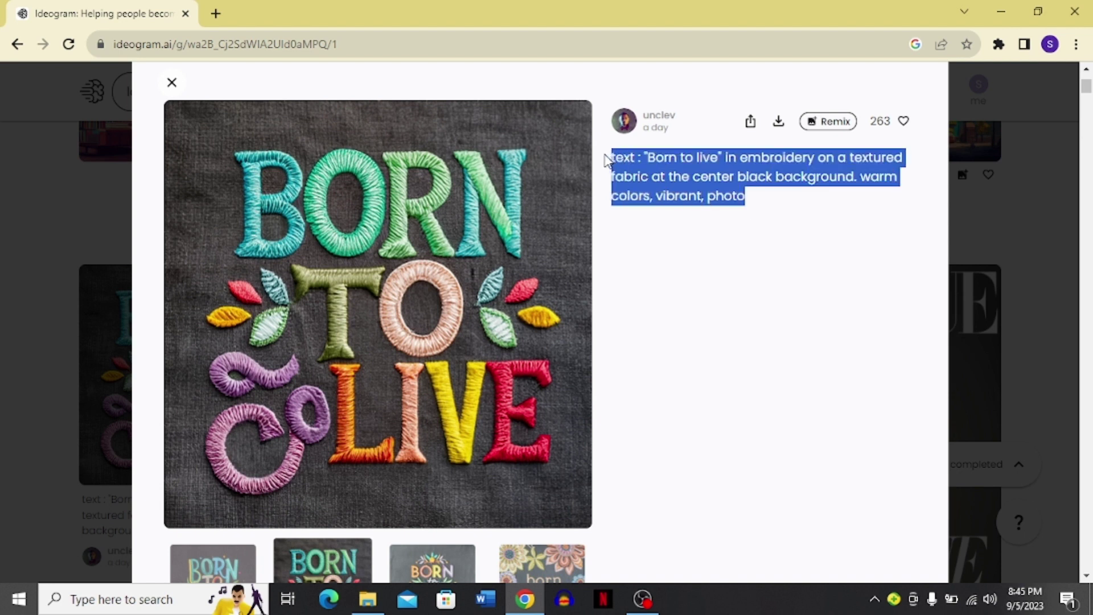
click(730, 261)
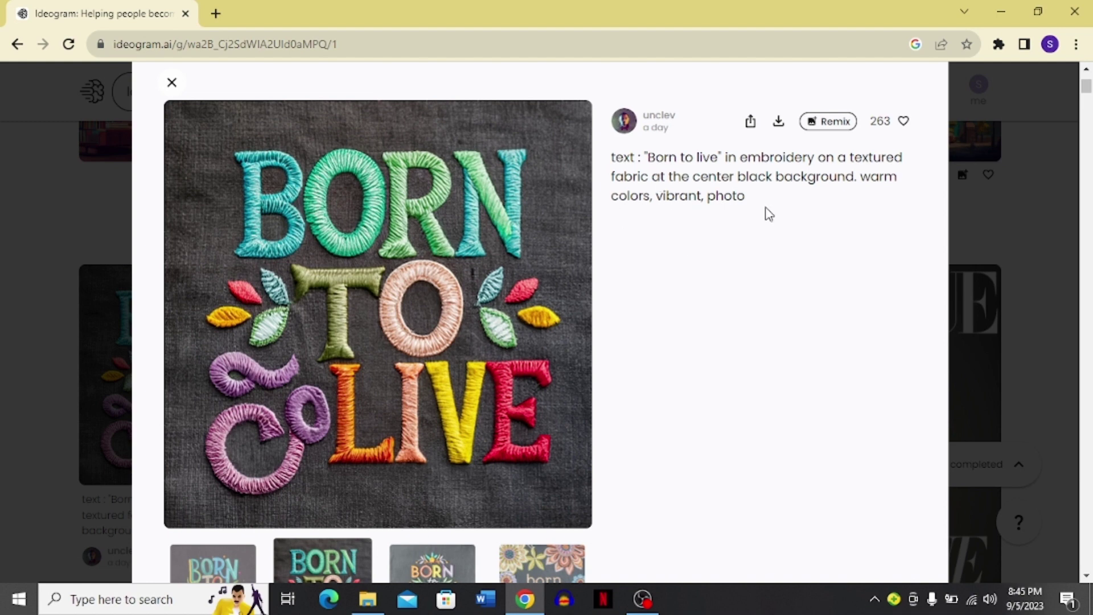
drag(768, 214, 609, 151)
click(810, 223)
- Start a remix of the "Born to live" image and change its prompt to a white background and cold colors
click(819, 124)
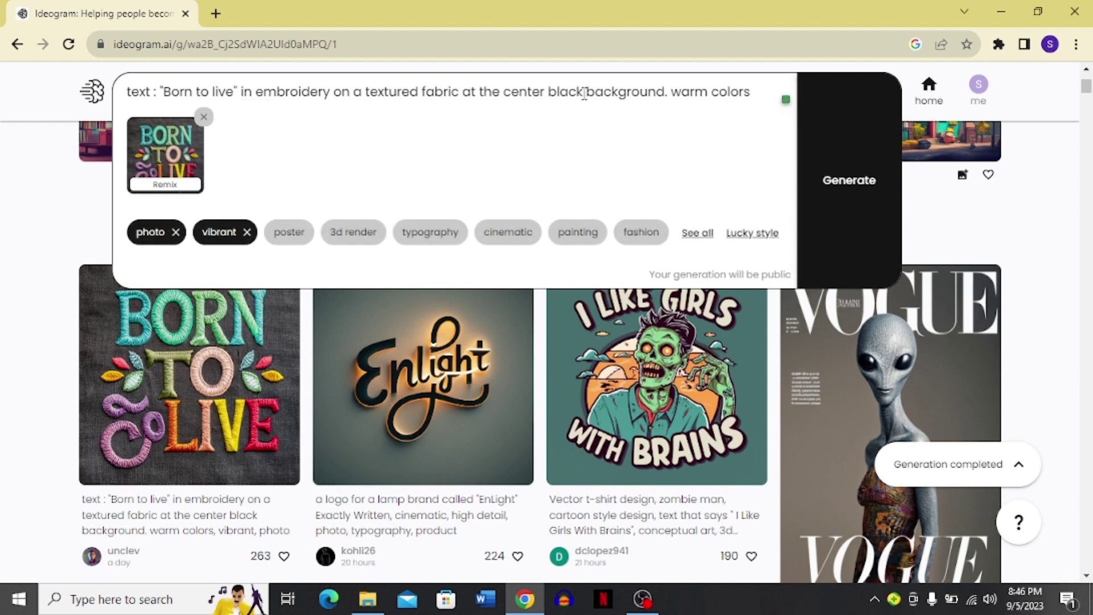
click(759, 91)
drag(708, 92, 670, 91)
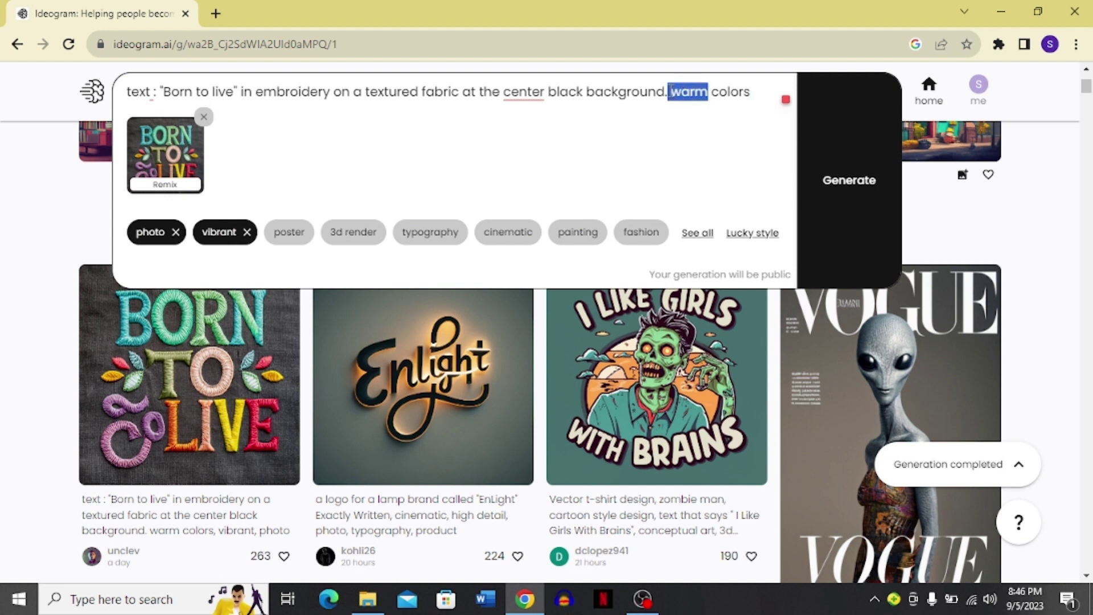
text(cold)
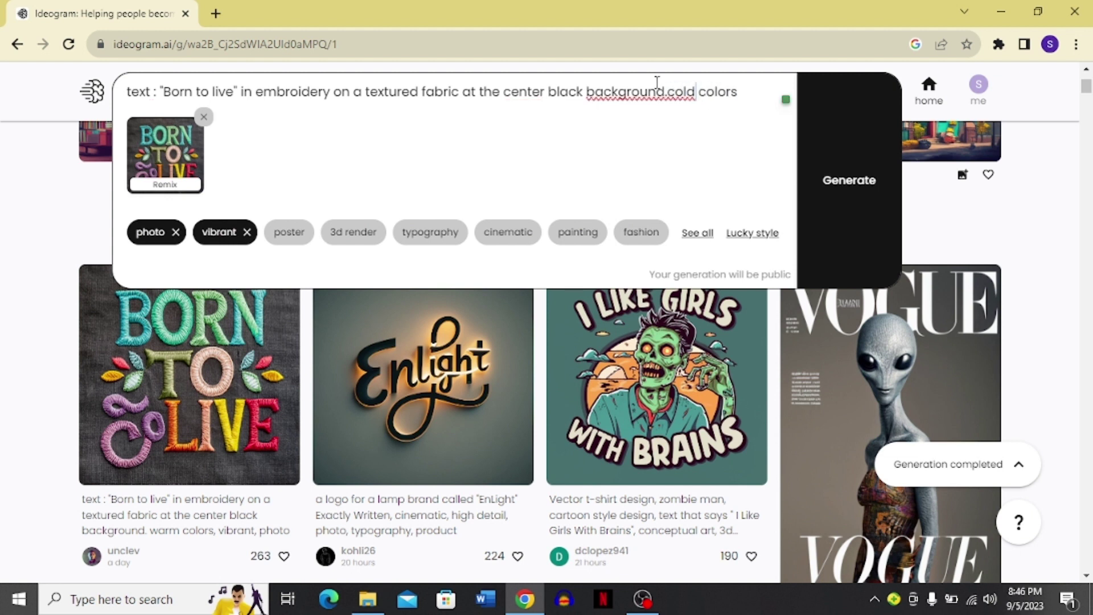
drag(587, 96, 552, 81)
key(BackSpace)
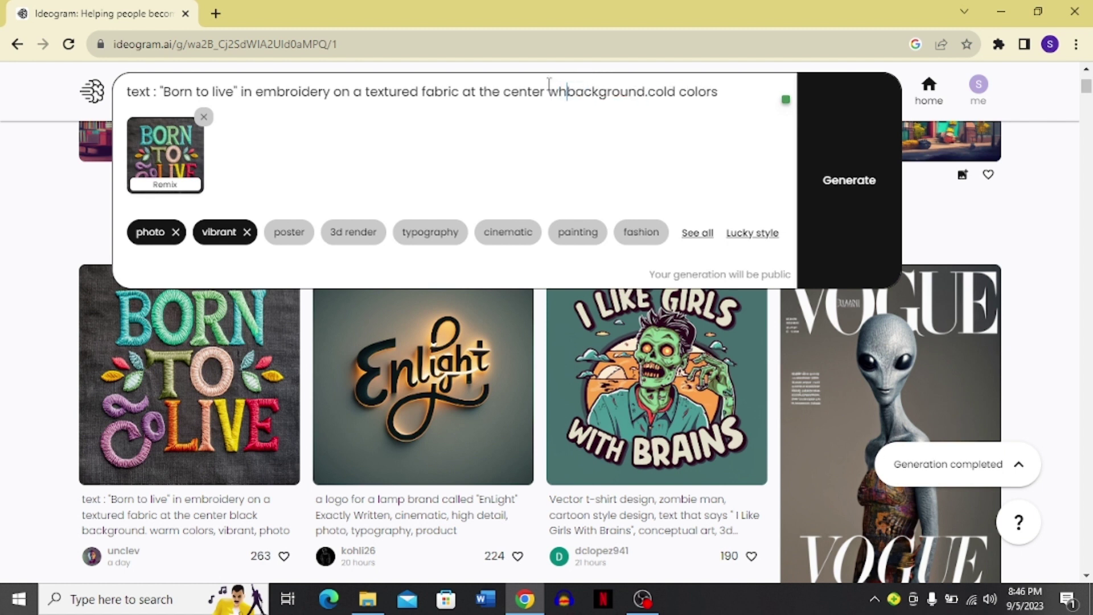
text(white)
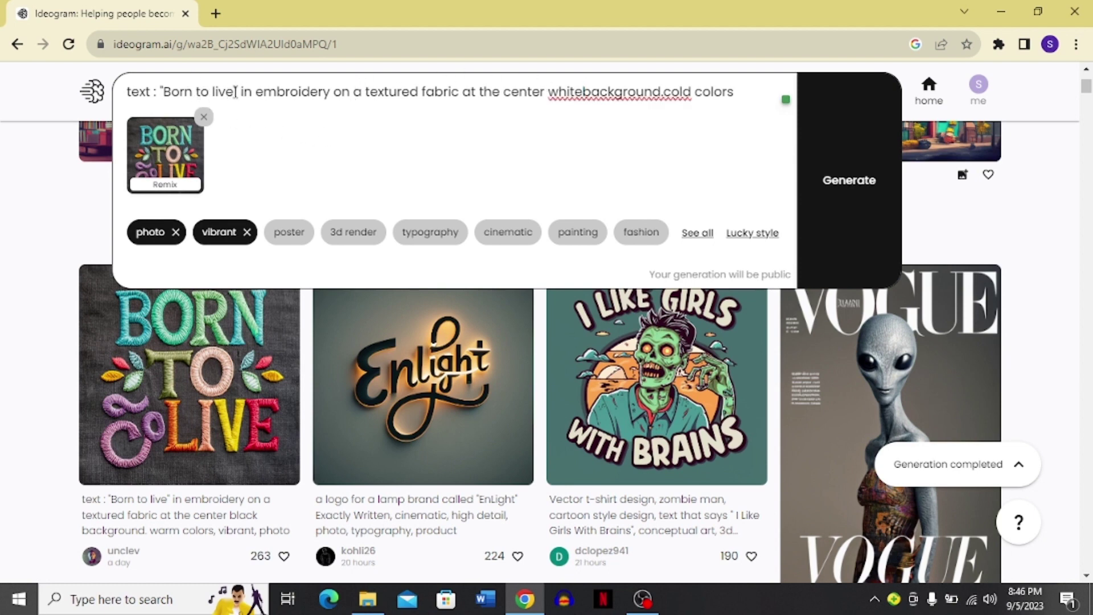
- Change the quoted text in the remix prompt to "Born to sing" and generate the images
drag(235, 91, 212, 91)
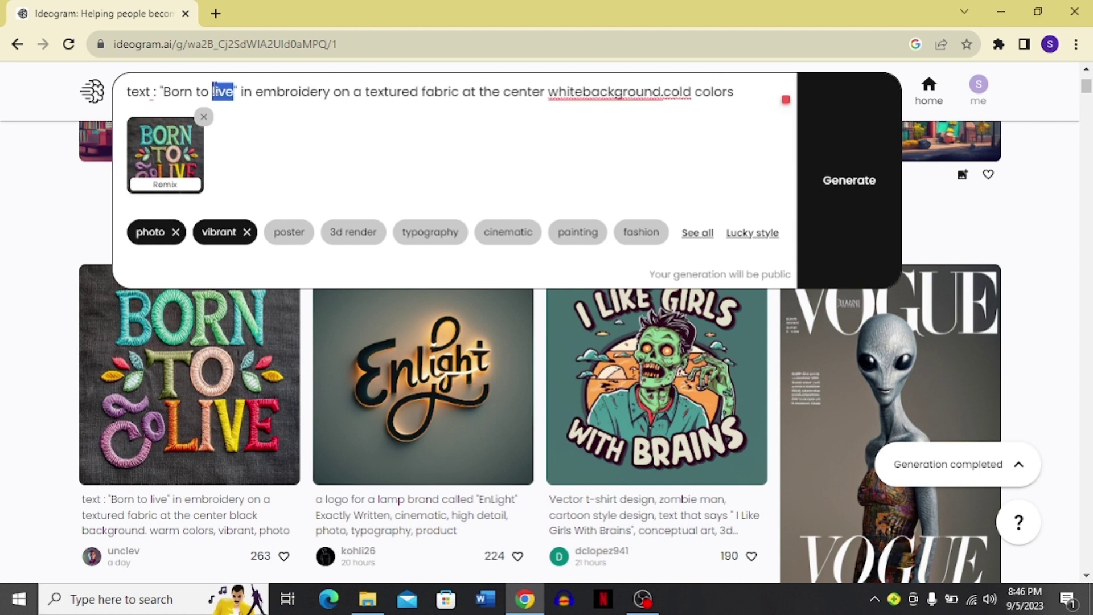
text(sing)
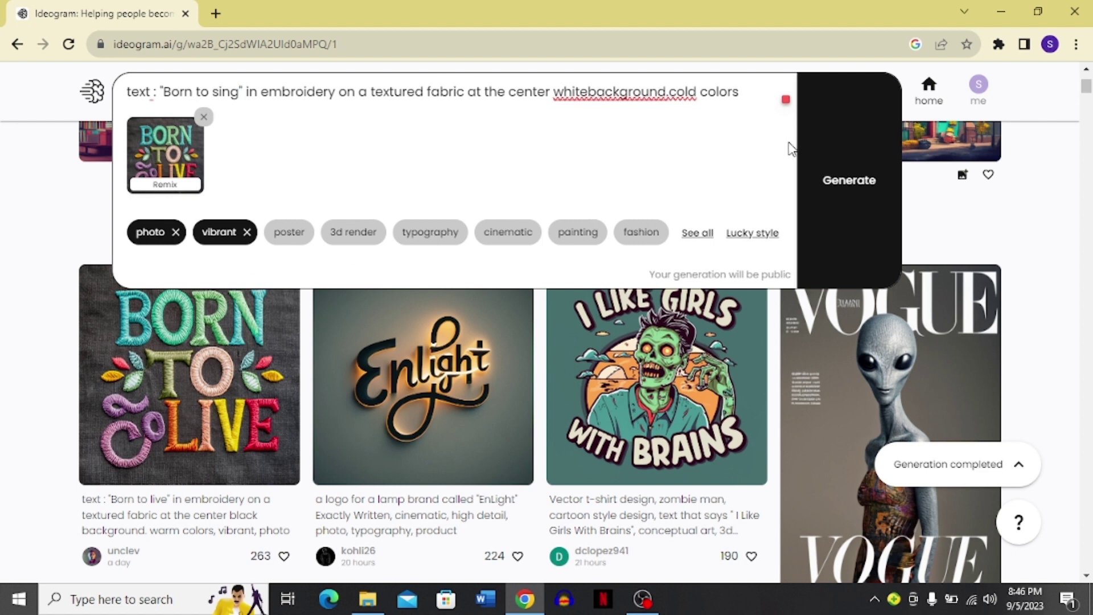
click(854, 189)
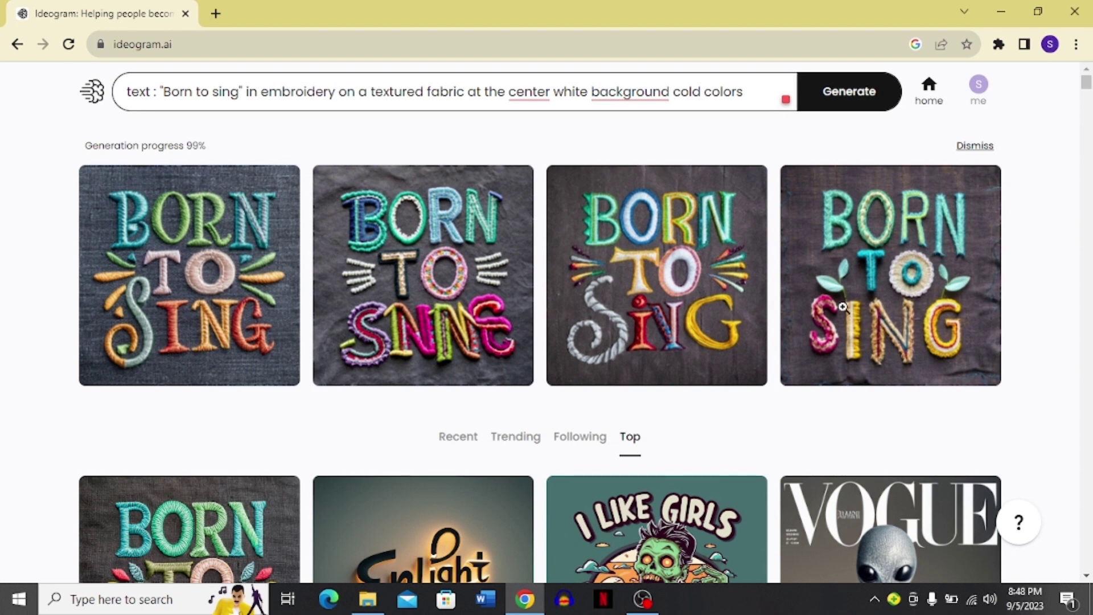
- View the first generated "Born to sing" embroidery image enlarged and return to the results
click(237, 285)
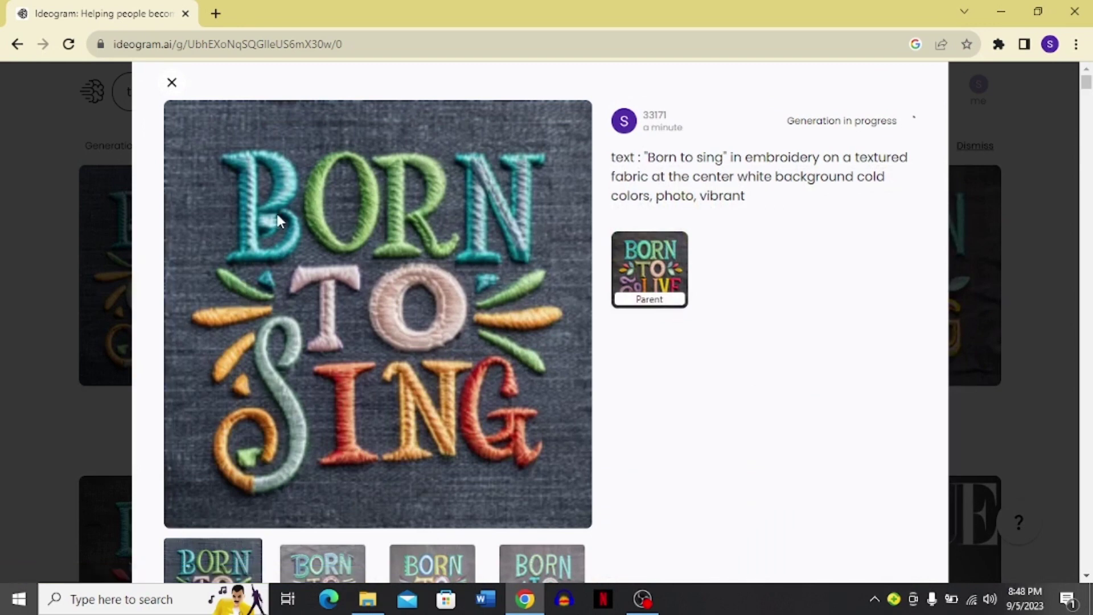
click(91, 185)
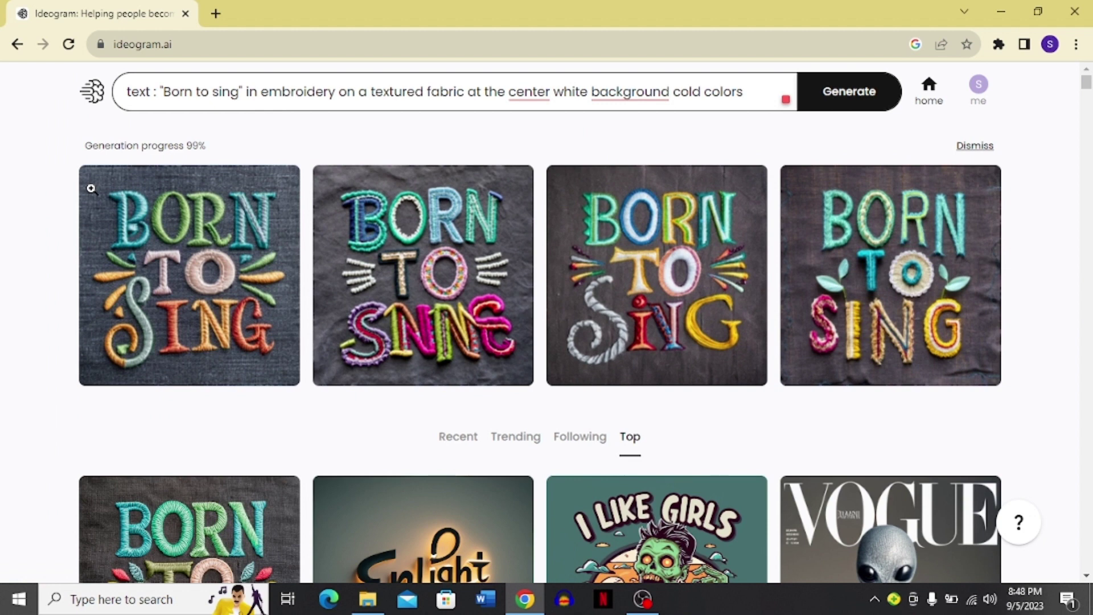
click(139, 215)
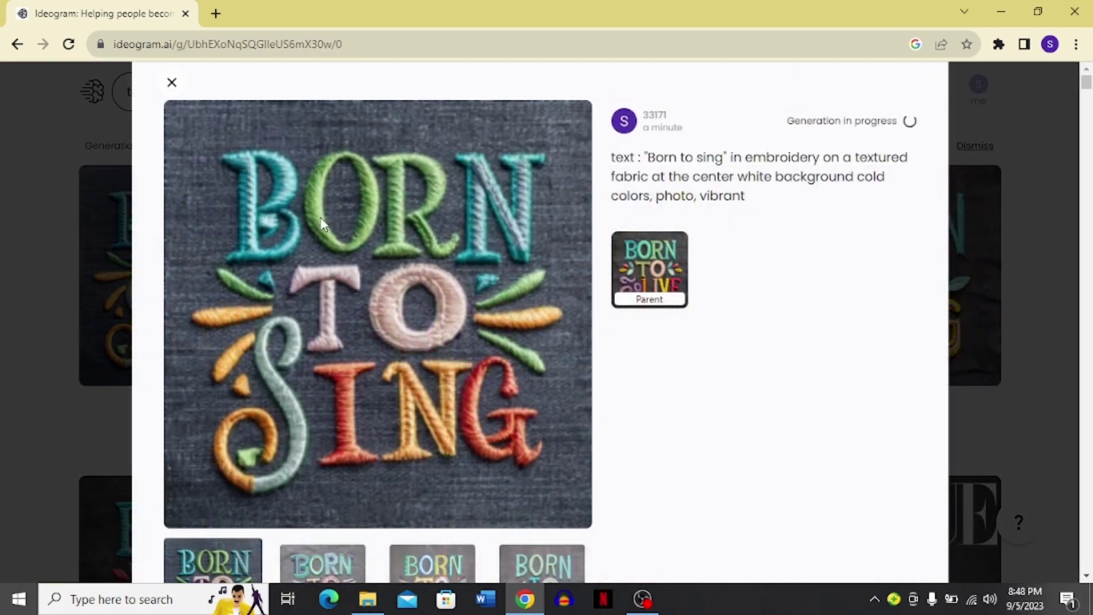
click(65, 225)
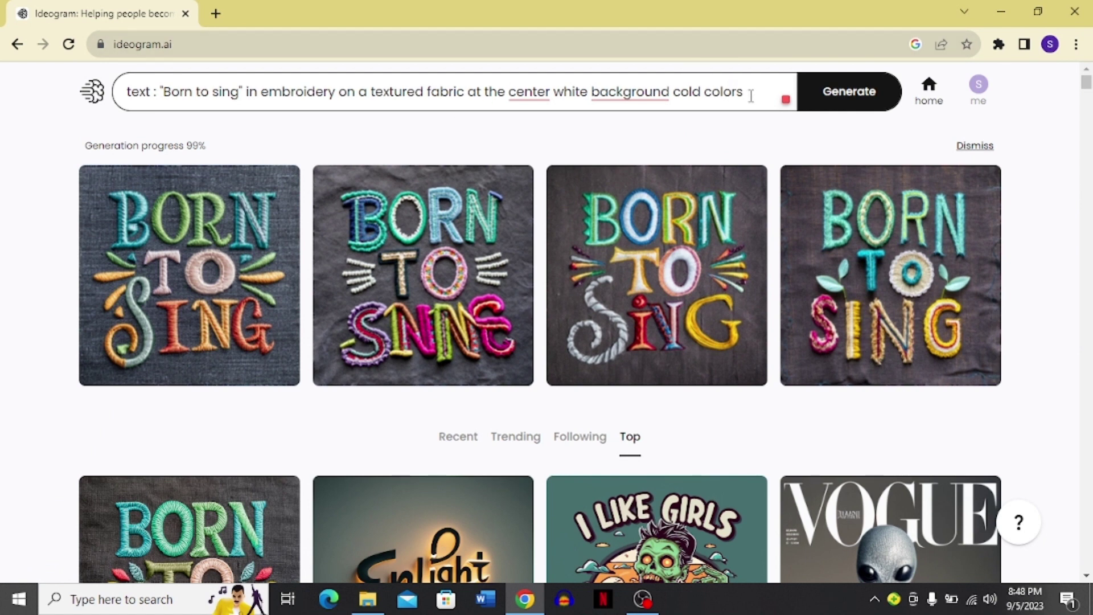
- Replace the "Born to sing" prompt with "design a t shirt in black color"
drag(749, 95, 101, 108)
key(BackSpace)
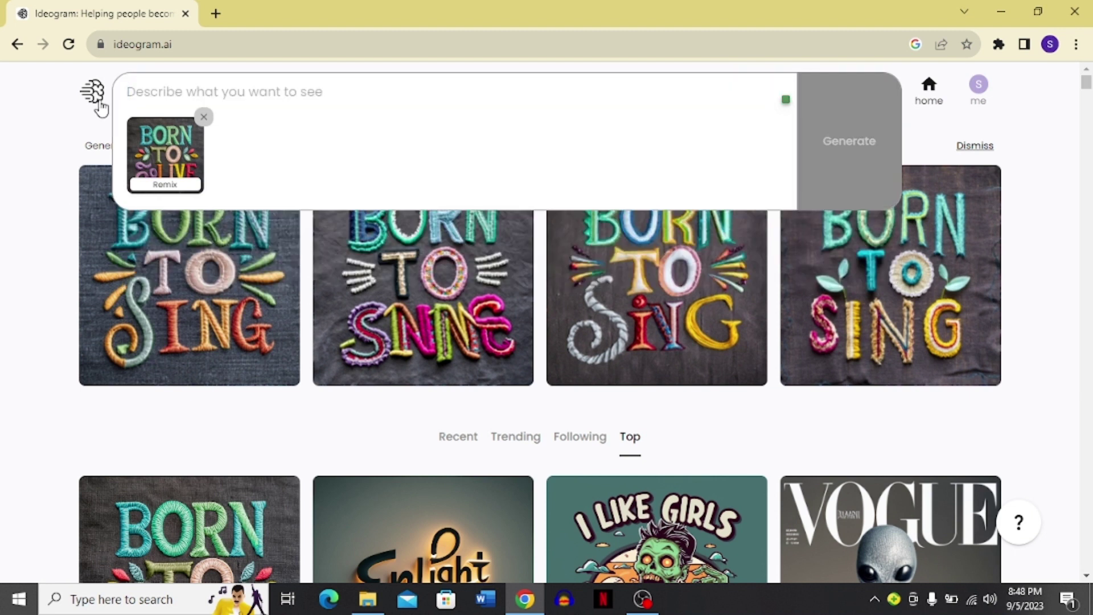
text(d)
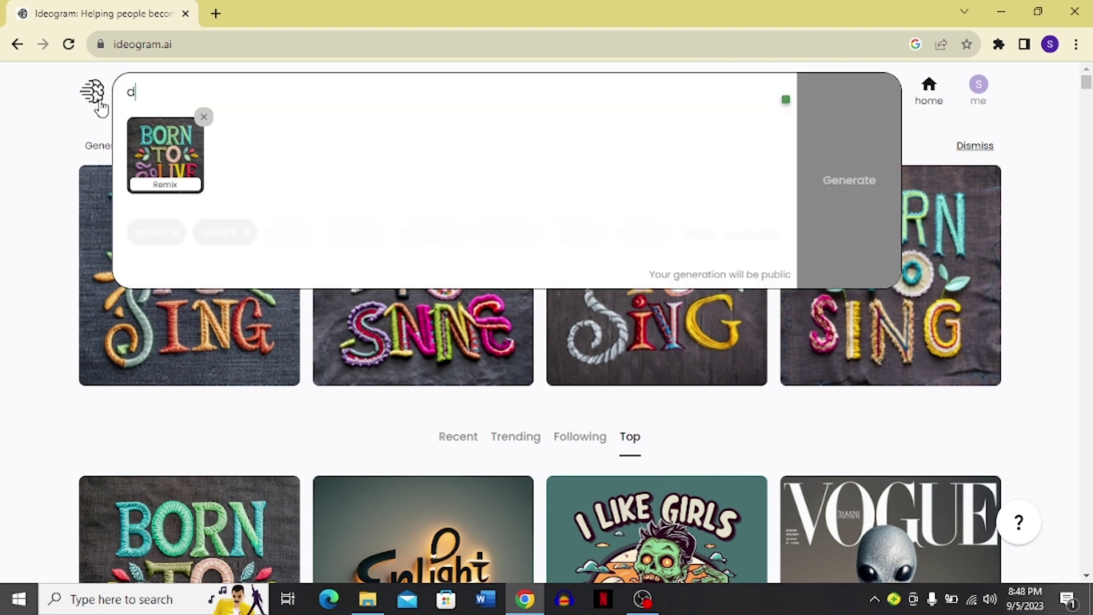
text(esign a t )
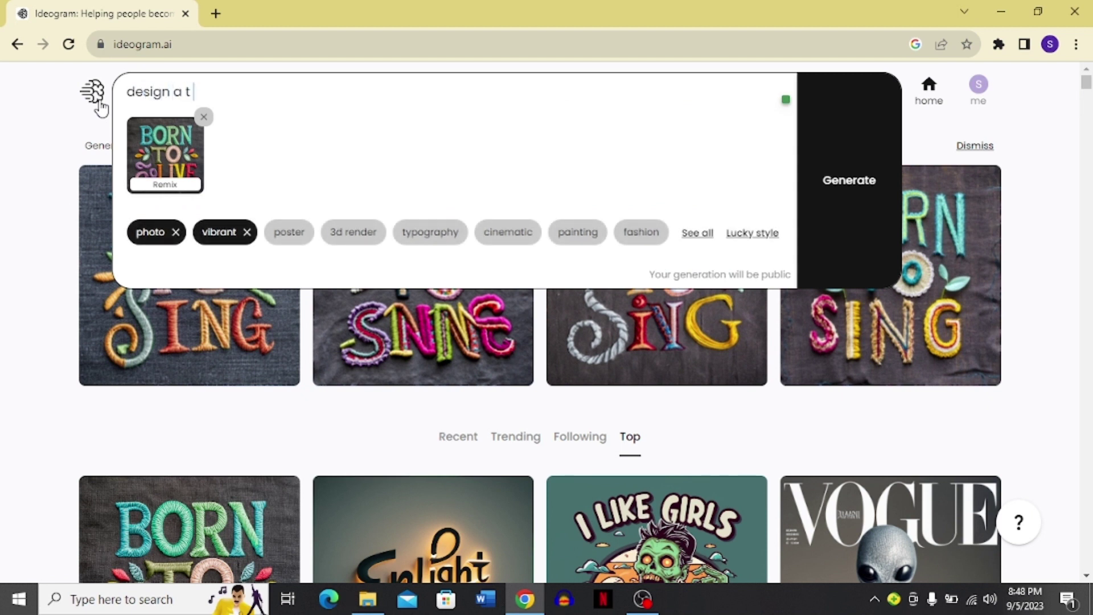
text(shirt in black o)
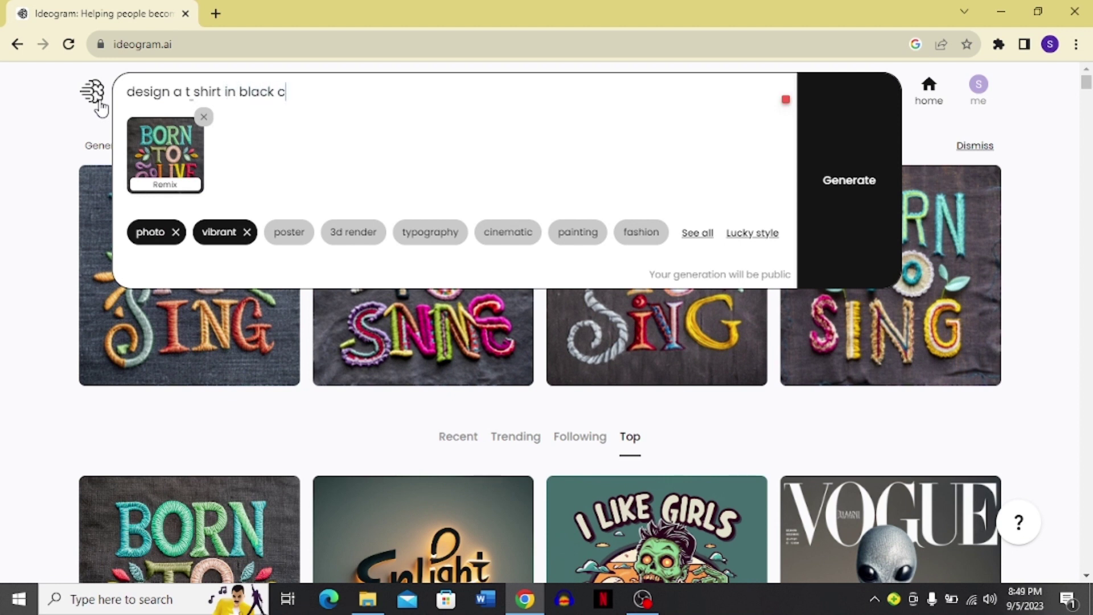
text(olor written w)
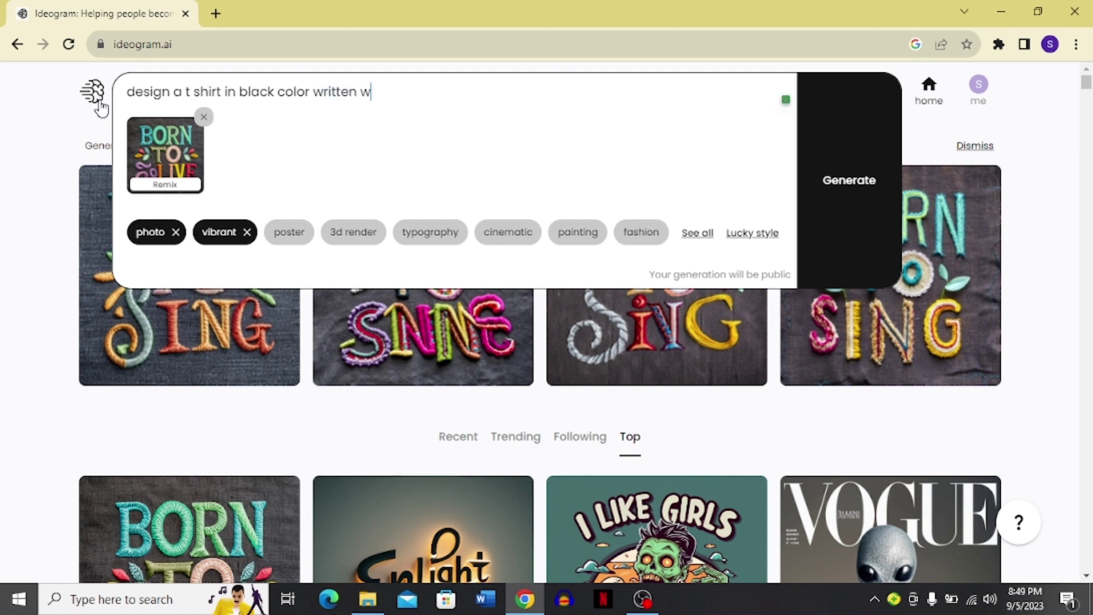
text(ith te)
key(BackSpace)
key(BackSpace)
key(BackSpace)
key(BackSpace)
key(BackSpace)
key(BackSpace)
key(BackSpace)
key(BackSpace)
key(BackSpace)
key(BackSpace)
key(BackSpace)
key(BackSpace)
- Extend the t-shirt prompt with "and the text written on it should be "GO'"
text(and the text )
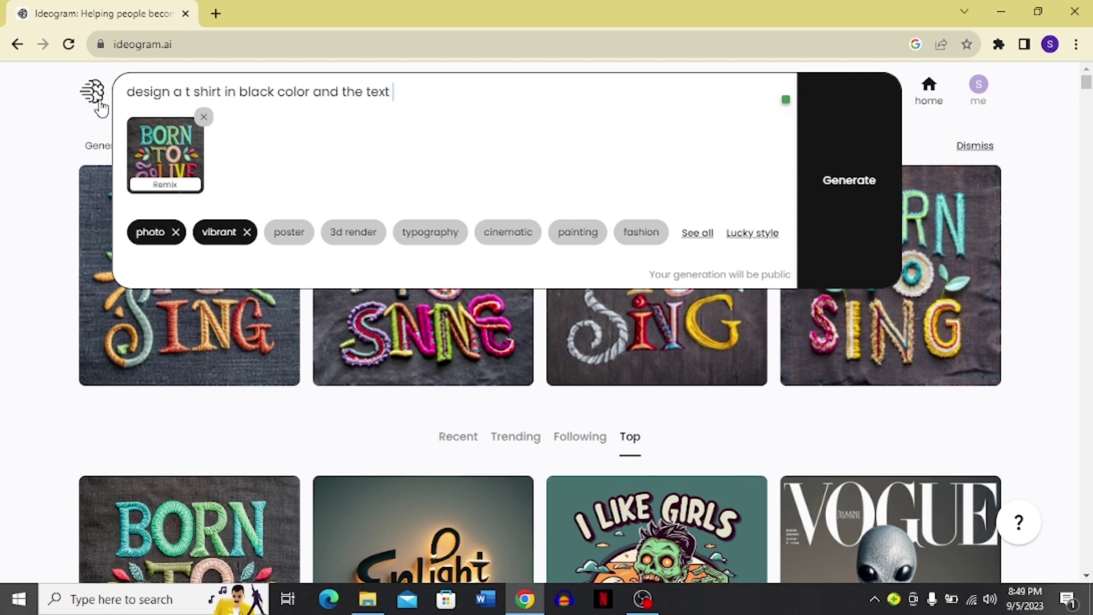
text(written on it should be )
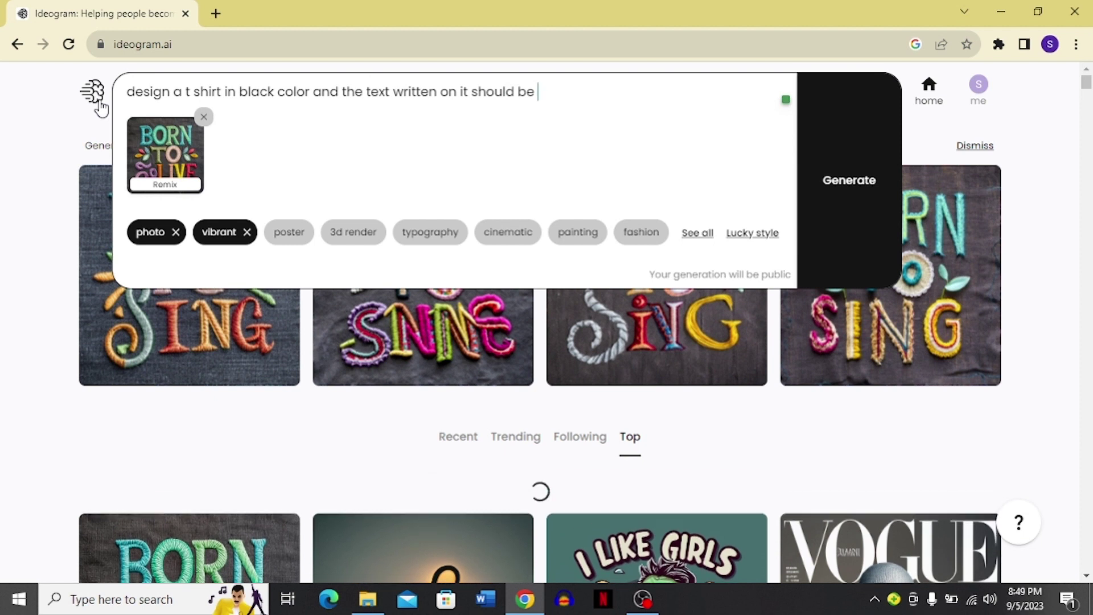
text("GO)
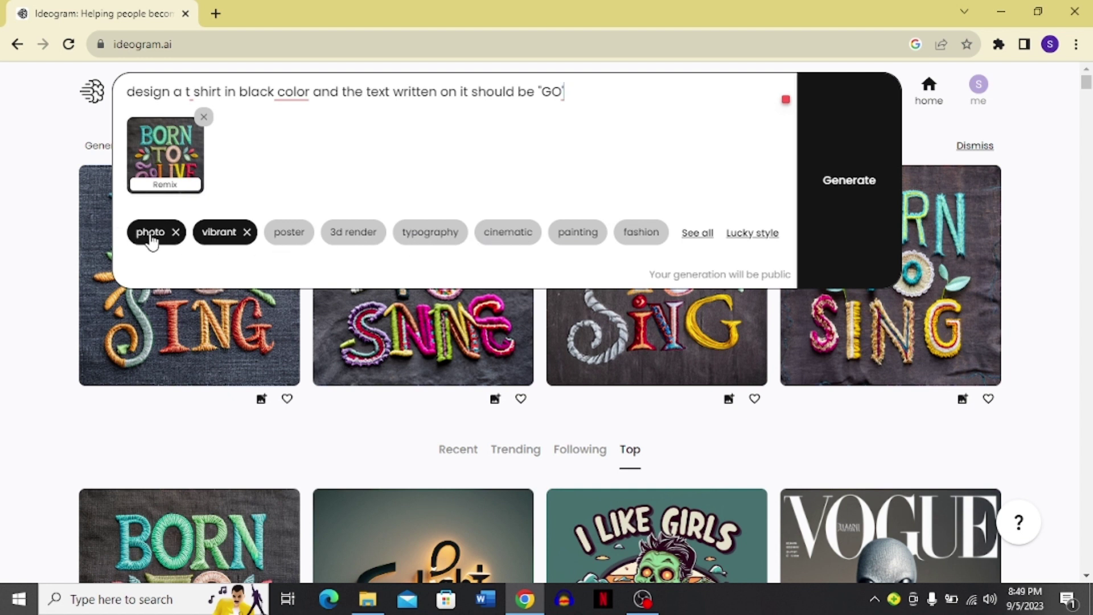
- Remove the remix reference image and the photo style, keeping vibrant, and generate the black t-shirt design
click(203, 118)
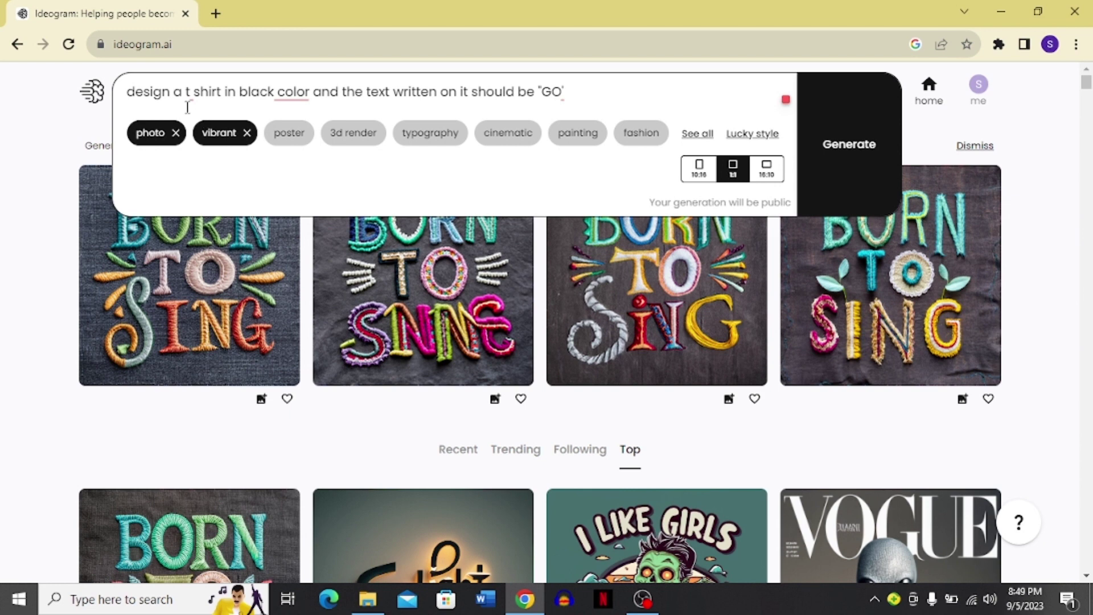
click(177, 135)
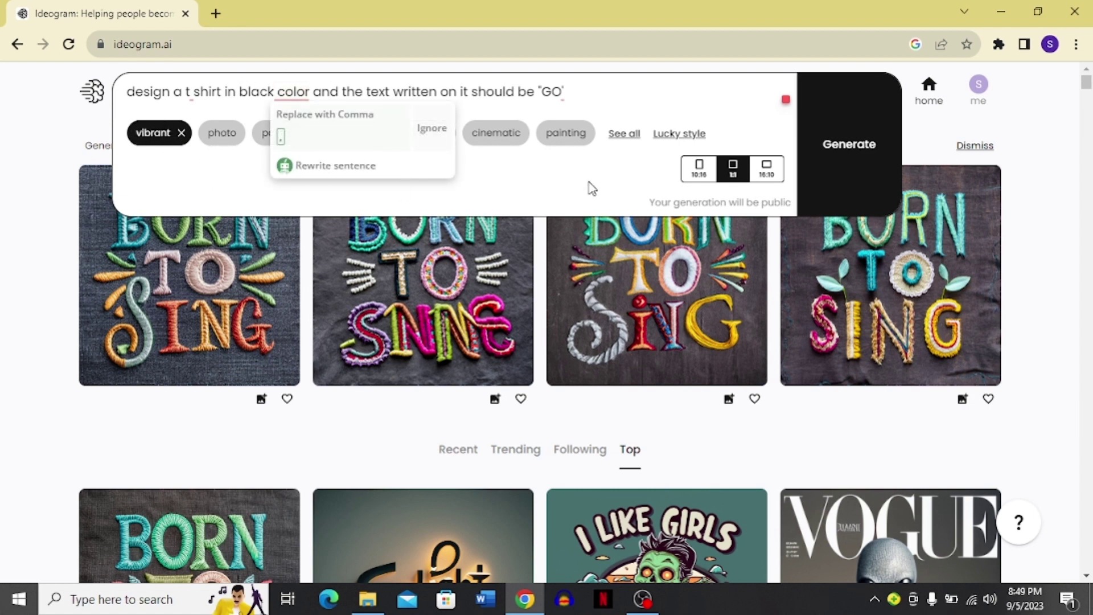
click(843, 149)
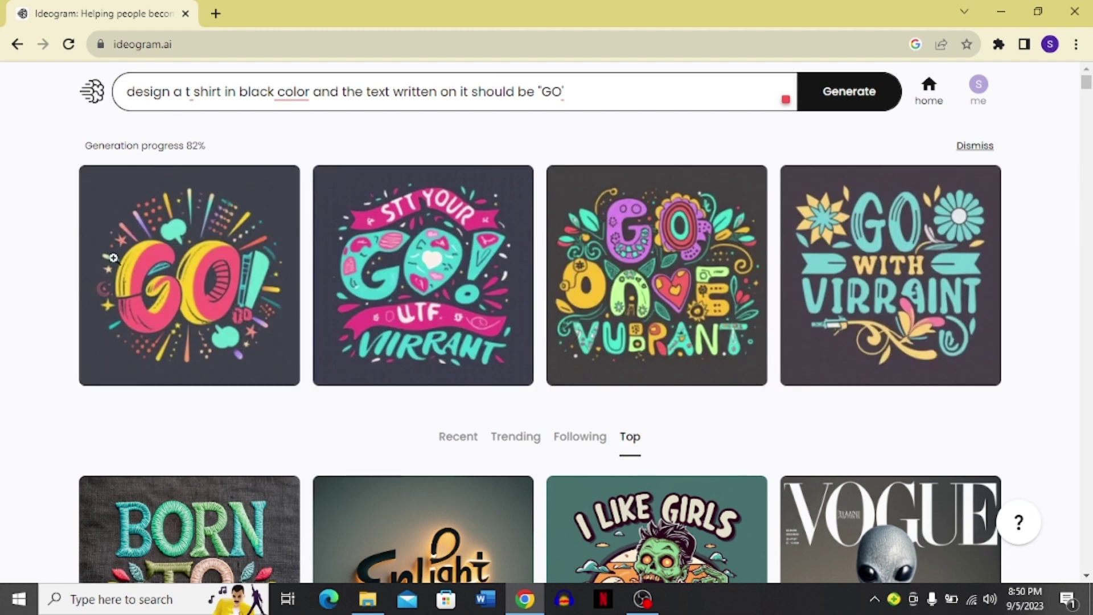
- View the first generated "GO!" design enlarged and return to the results
click(189, 265)
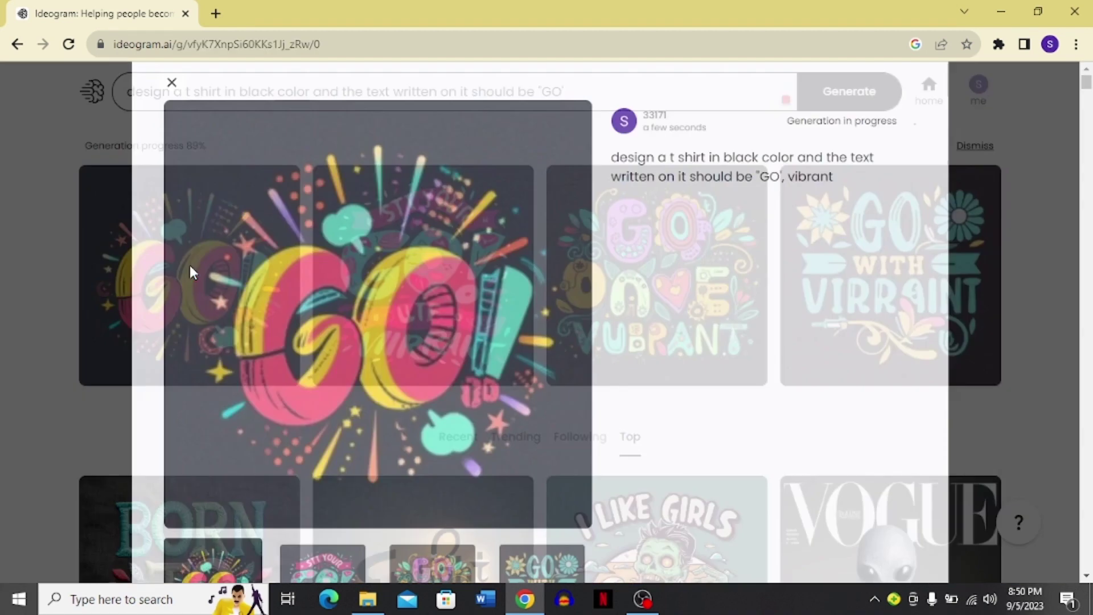
click(2, 322)
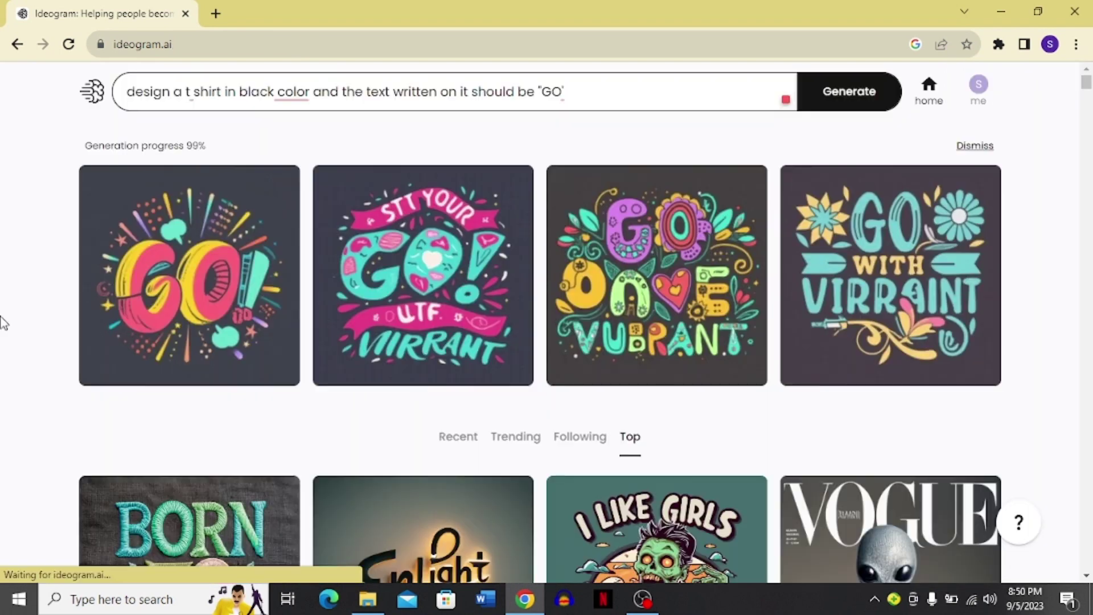
- Add "and make ed wear it" to the end of the t-shirt prompt and generate the images
click(567, 102)
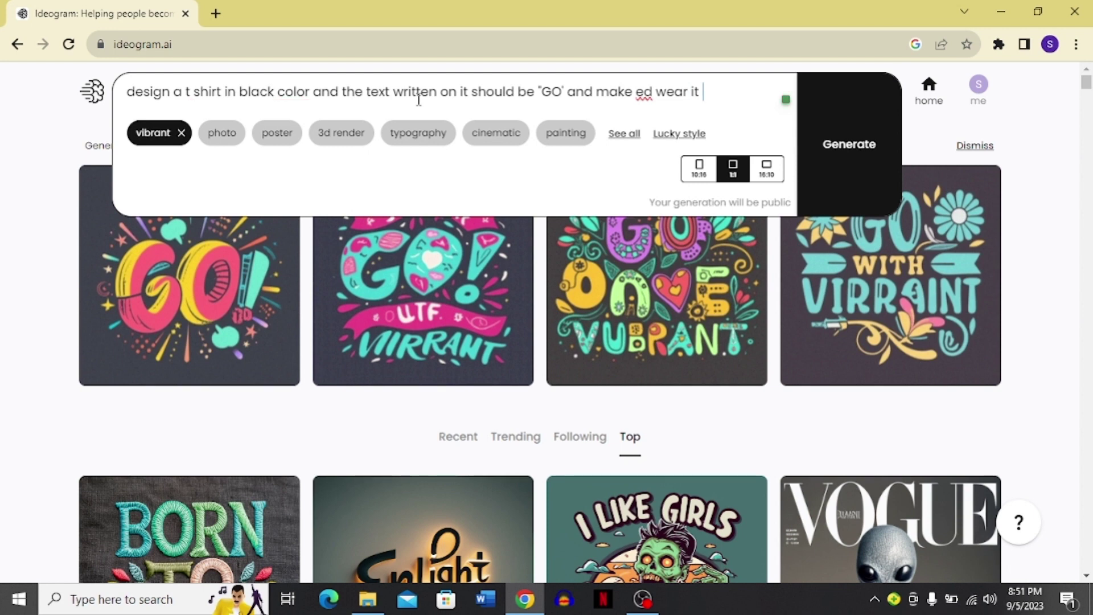
click(845, 141)
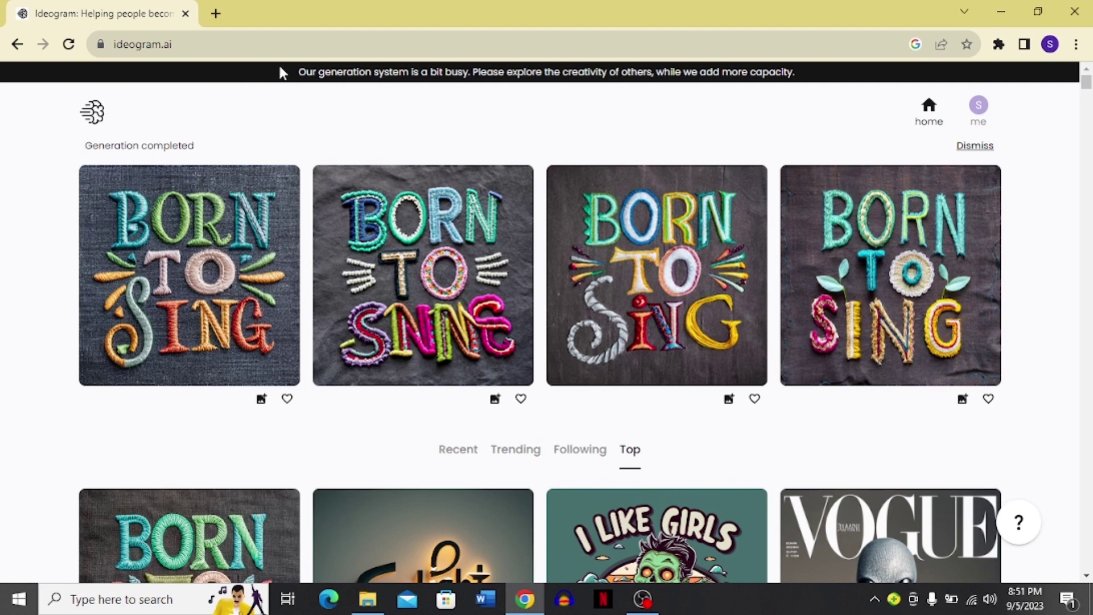
- Read the full system notice in the banner above the generated images
drag(291, 71, 803, 87)
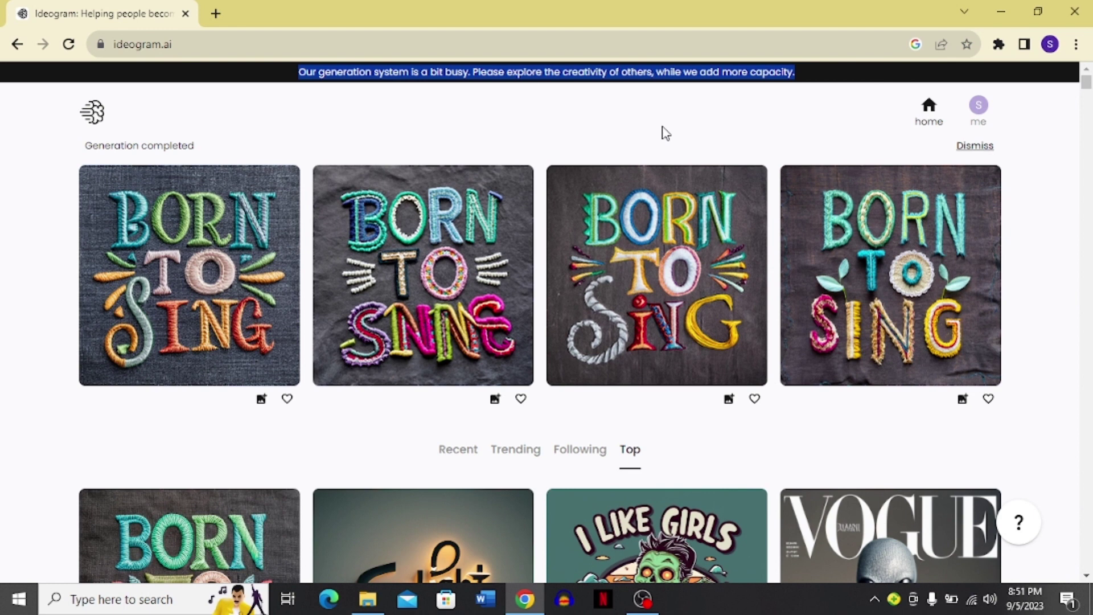
click(666, 133)
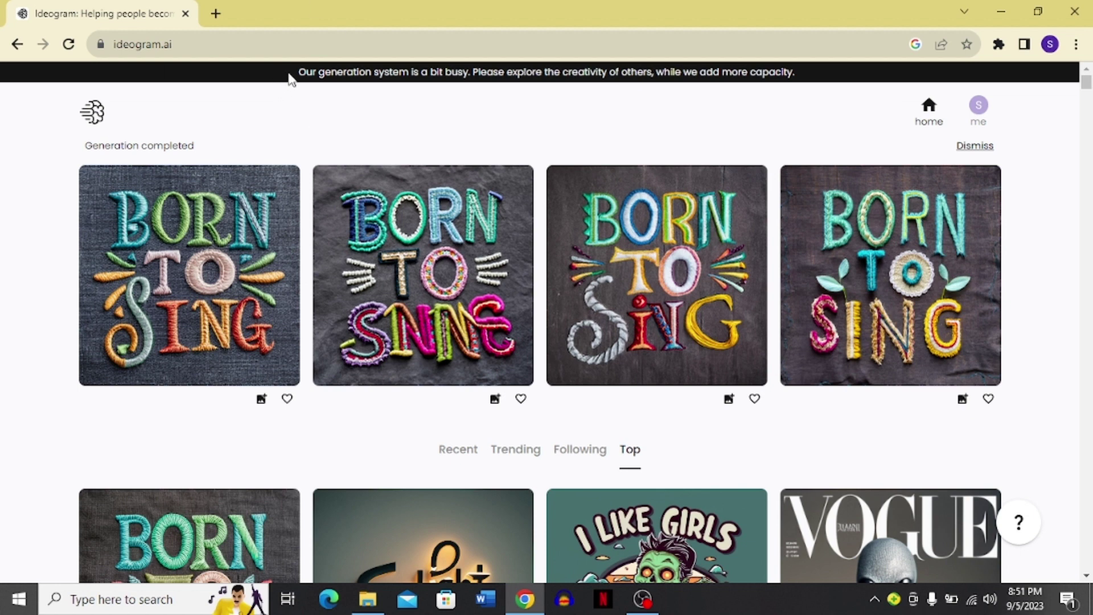
drag(288, 77, 542, 78)
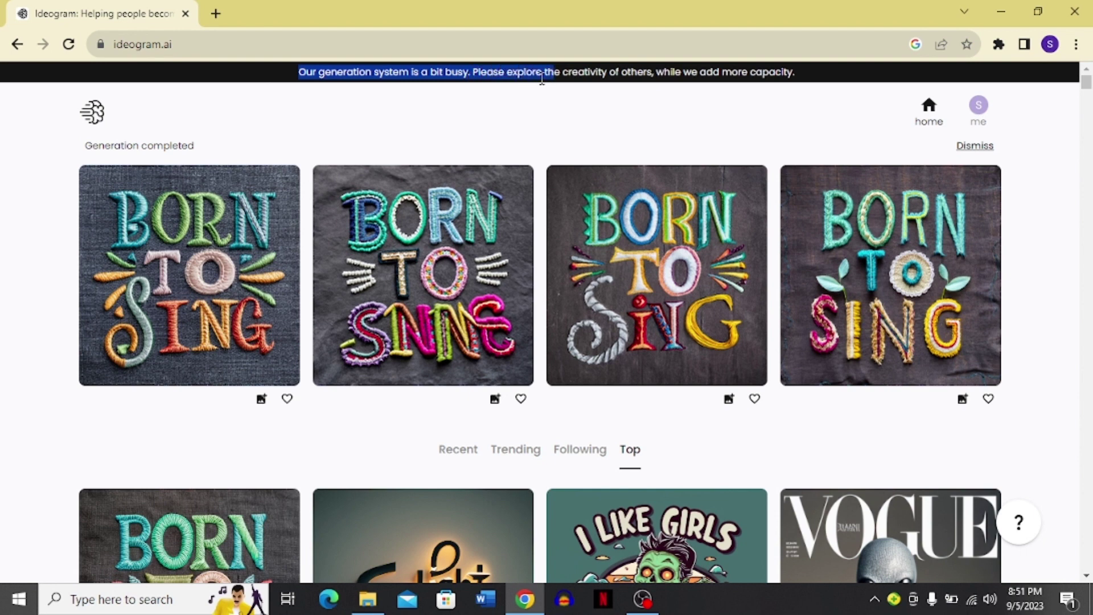
click(538, 95)
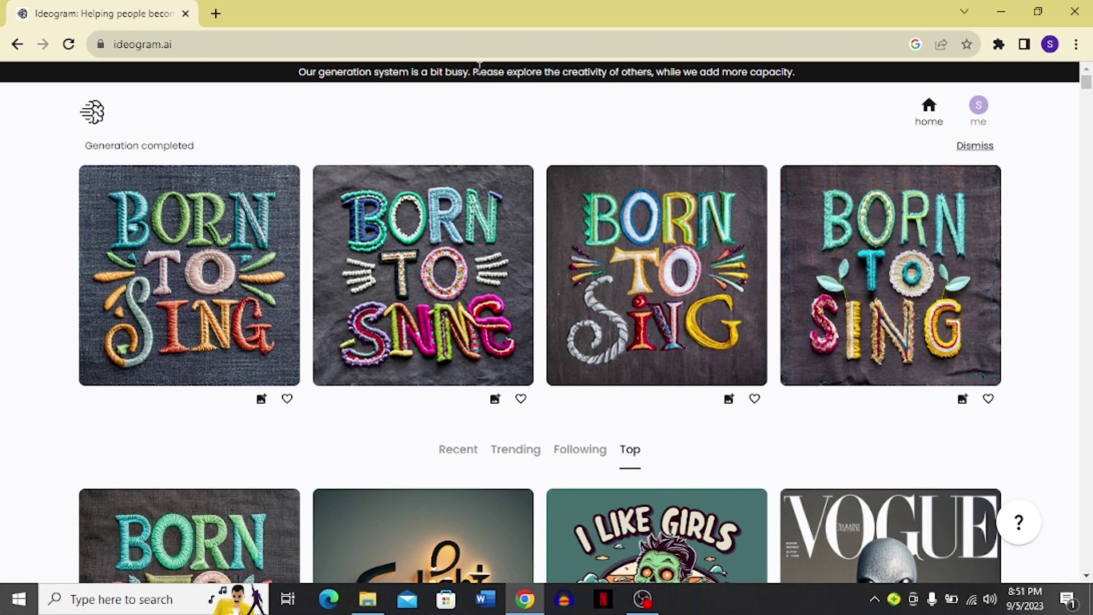
drag(478, 68, 700, 91)
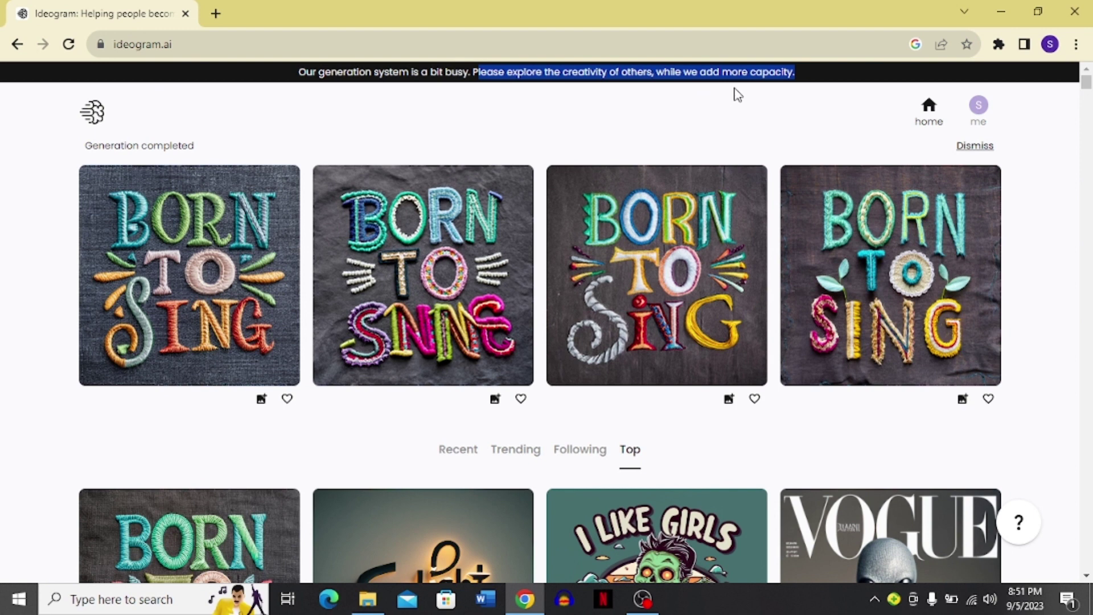
click(5, 193)
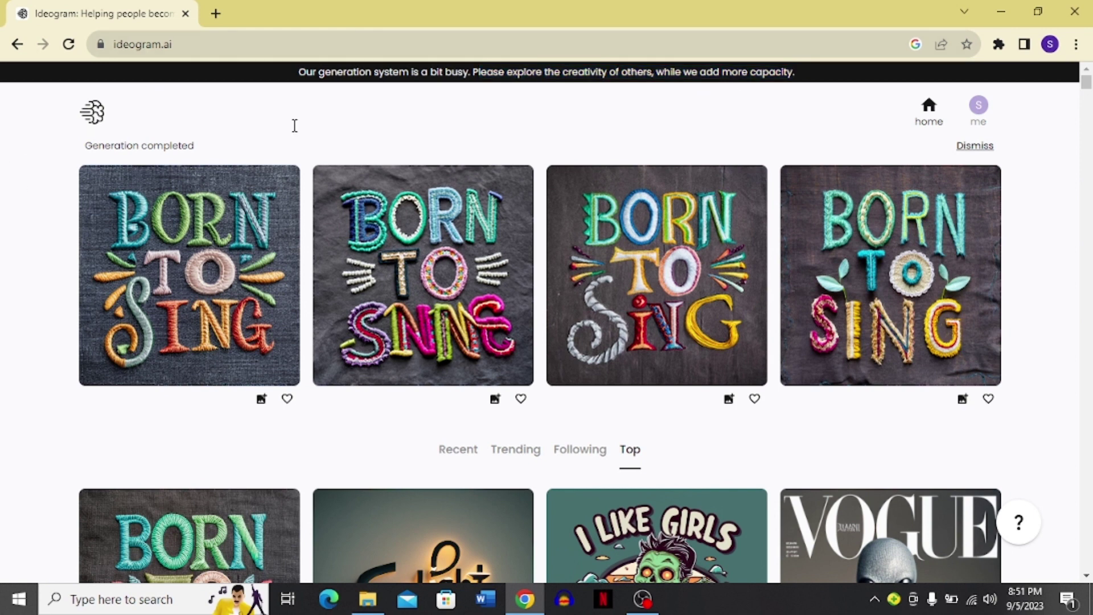
- Return to the home gallery and browse the images and prompts created by other people
click(923, 118)
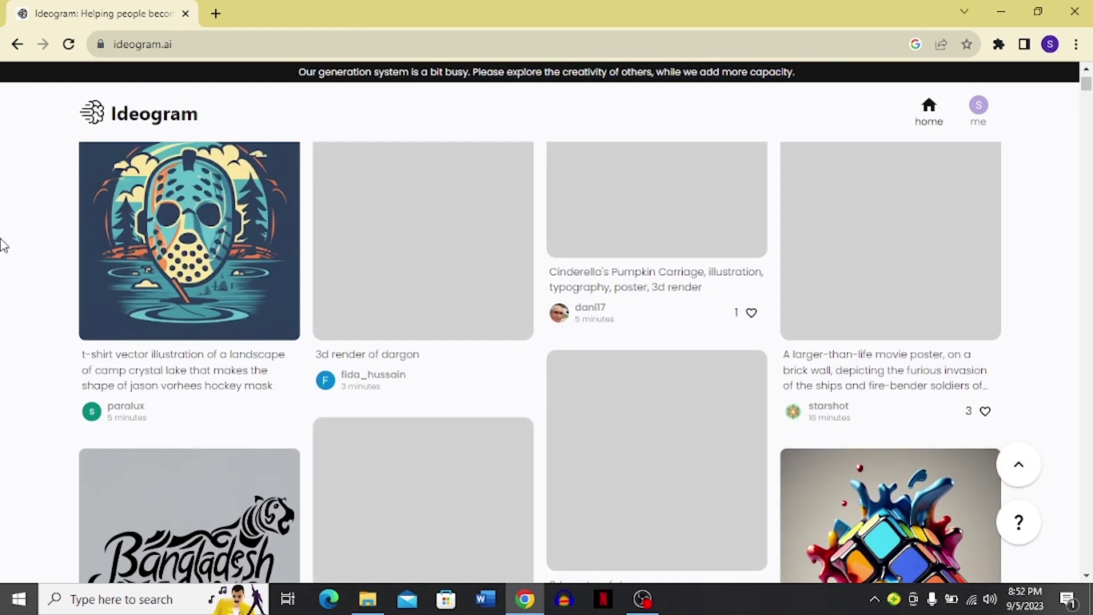
scroll(3, 245, down, 3)
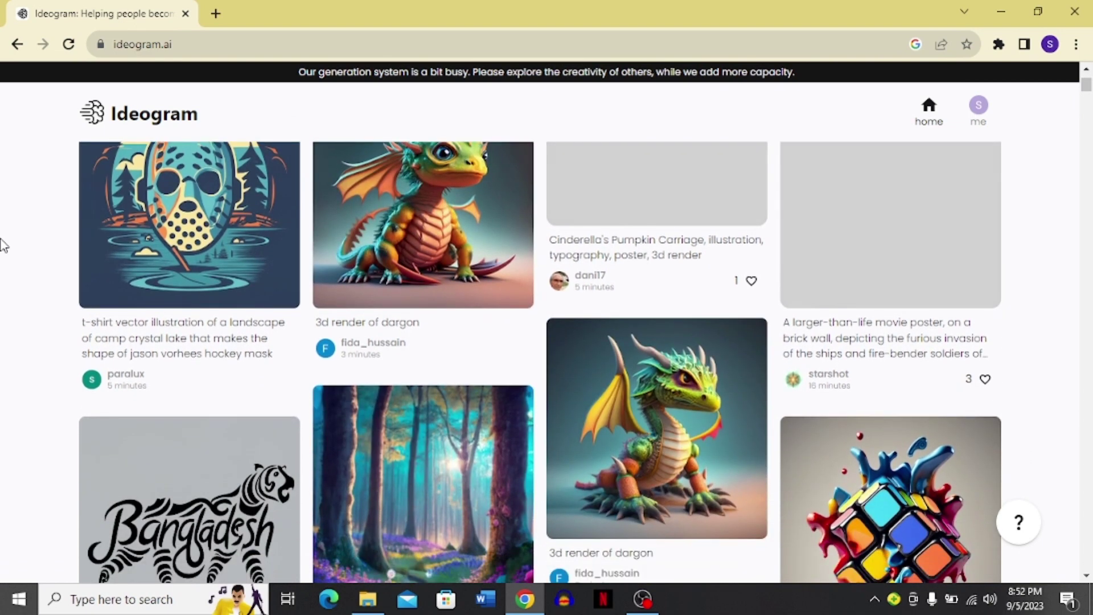
scroll(3, 245, down, 4)
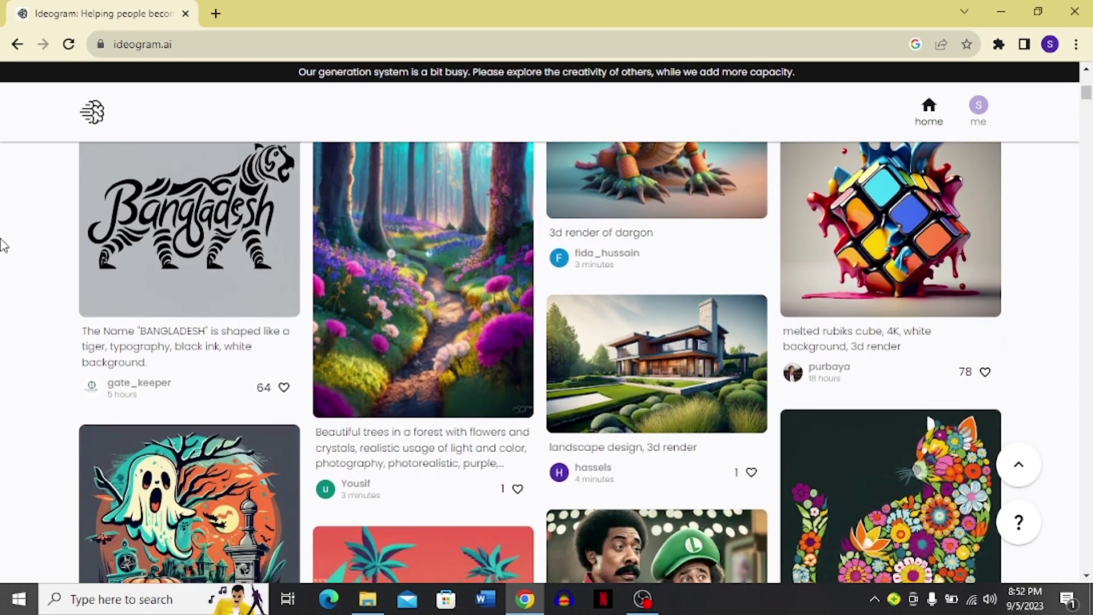
scroll(3, 245, down, 4)
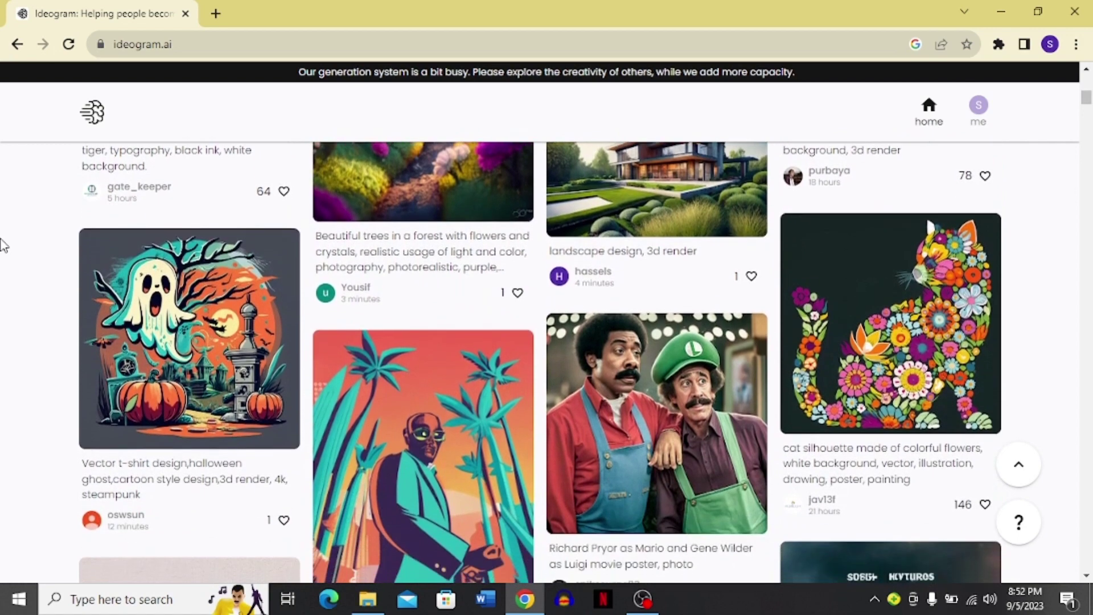
scroll(3, 245, down, 5)
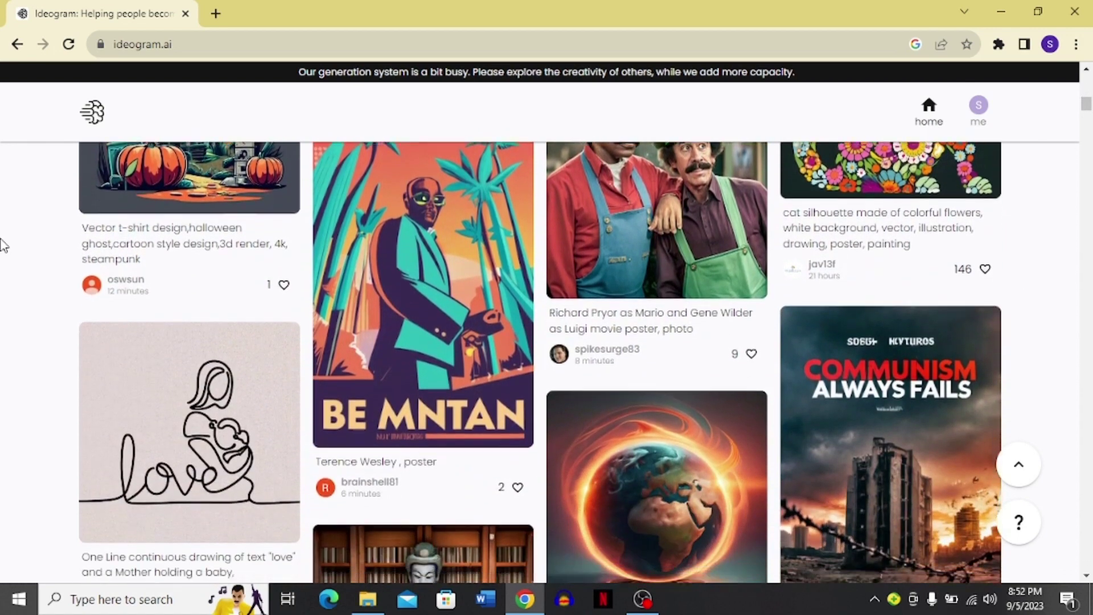
scroll(3, 245, down, 3)
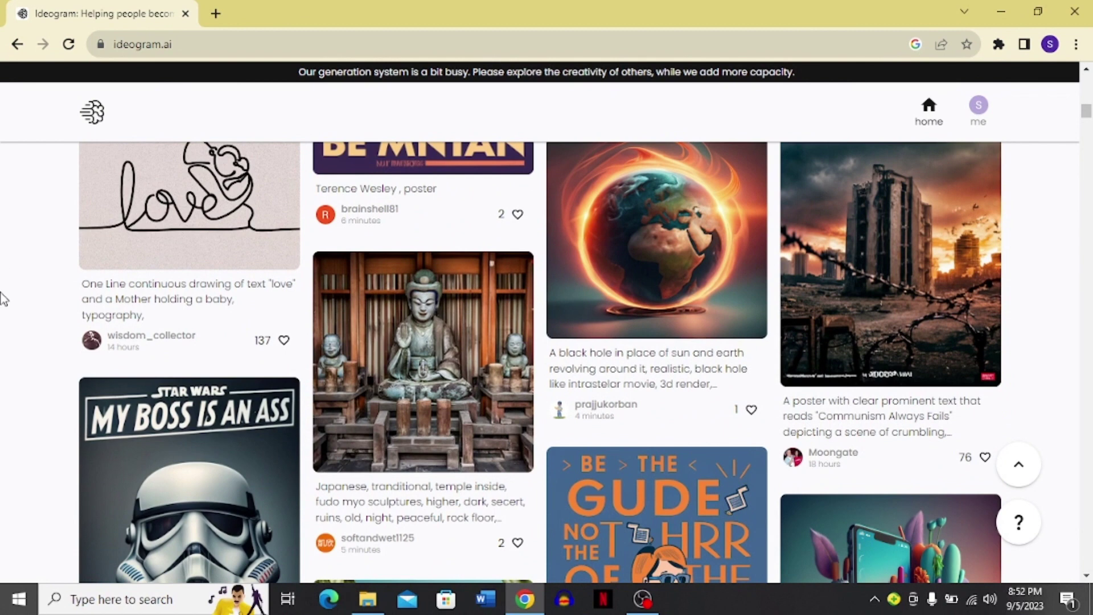
scroll(3, 299, down, 5)
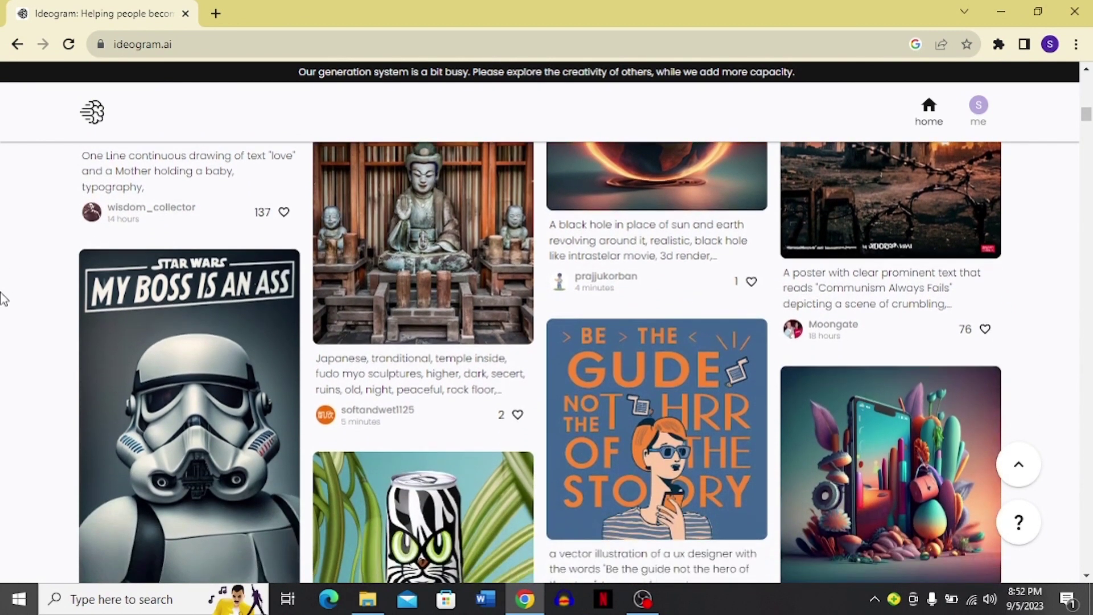
scroll(3, 299, down, 1)
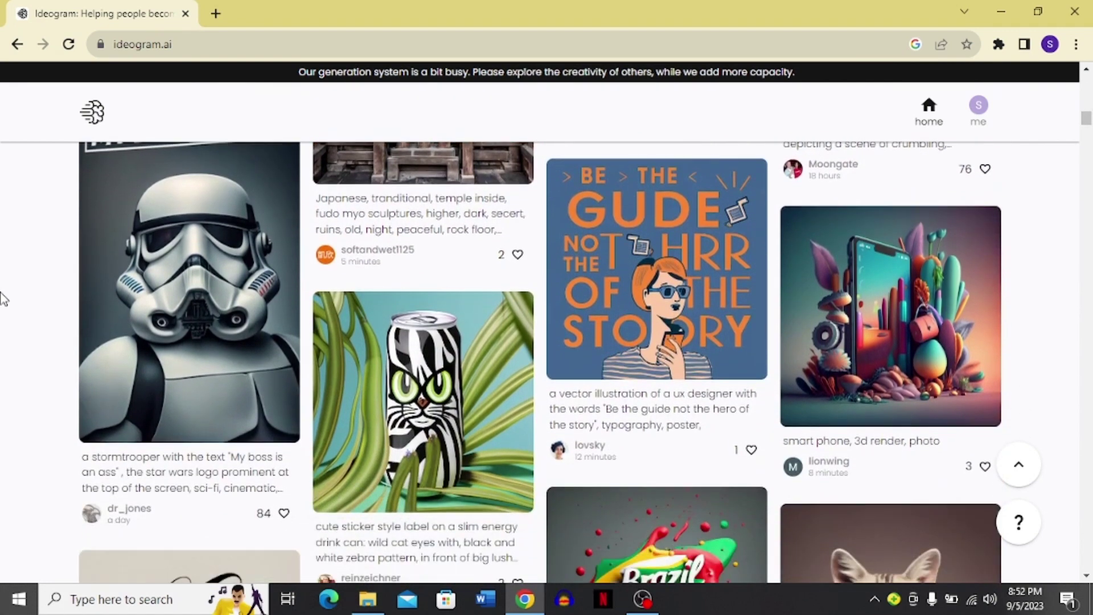
scroll(3, 299, down, 3)
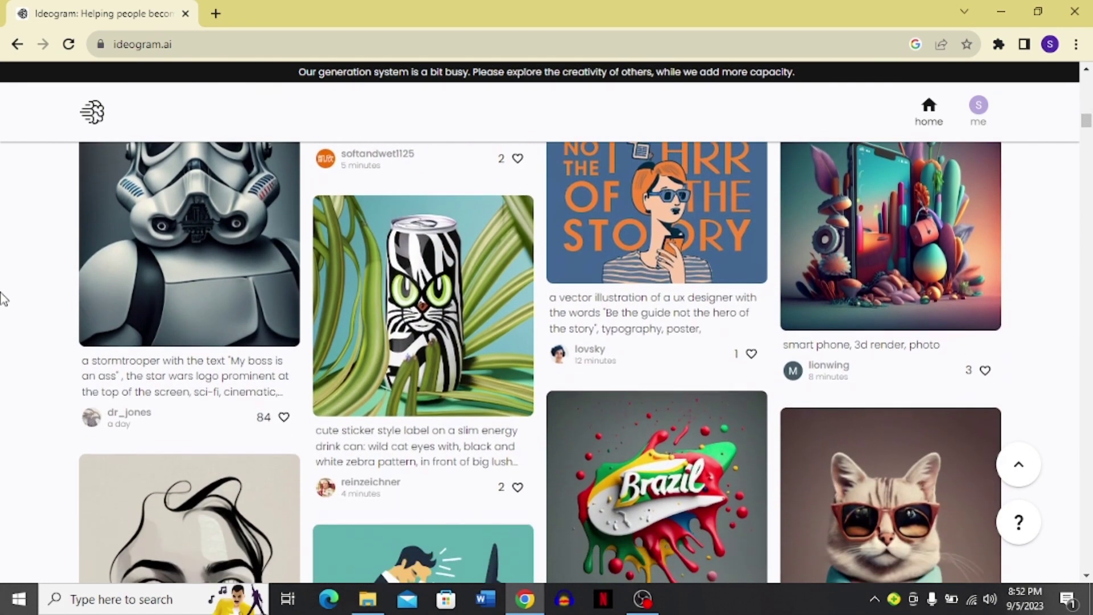
scroll(3, 299, down, 5)
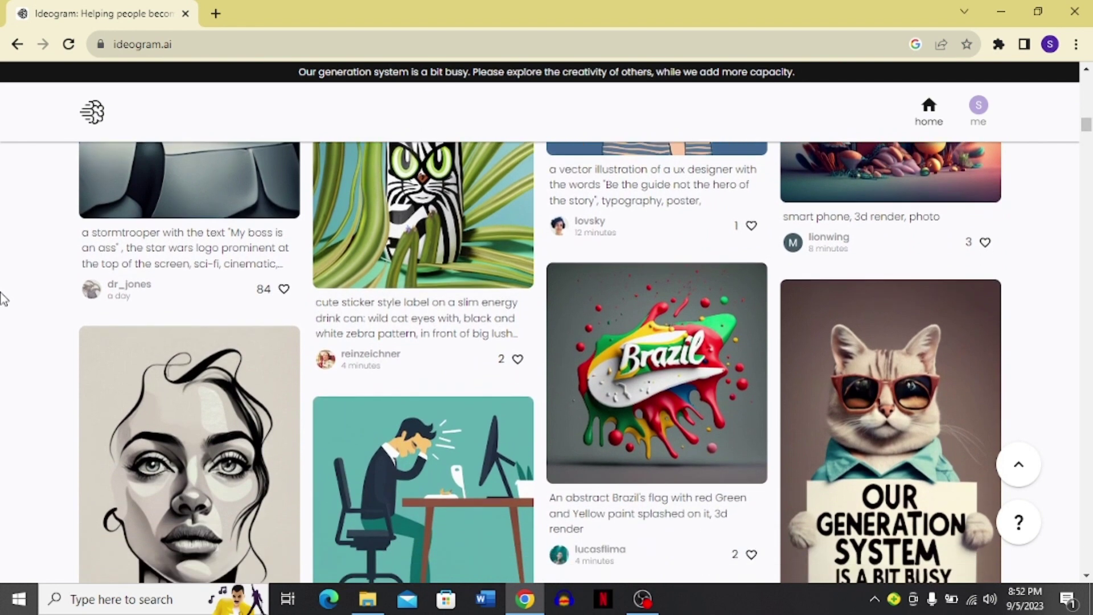
scroll(3, 299, down, 3)
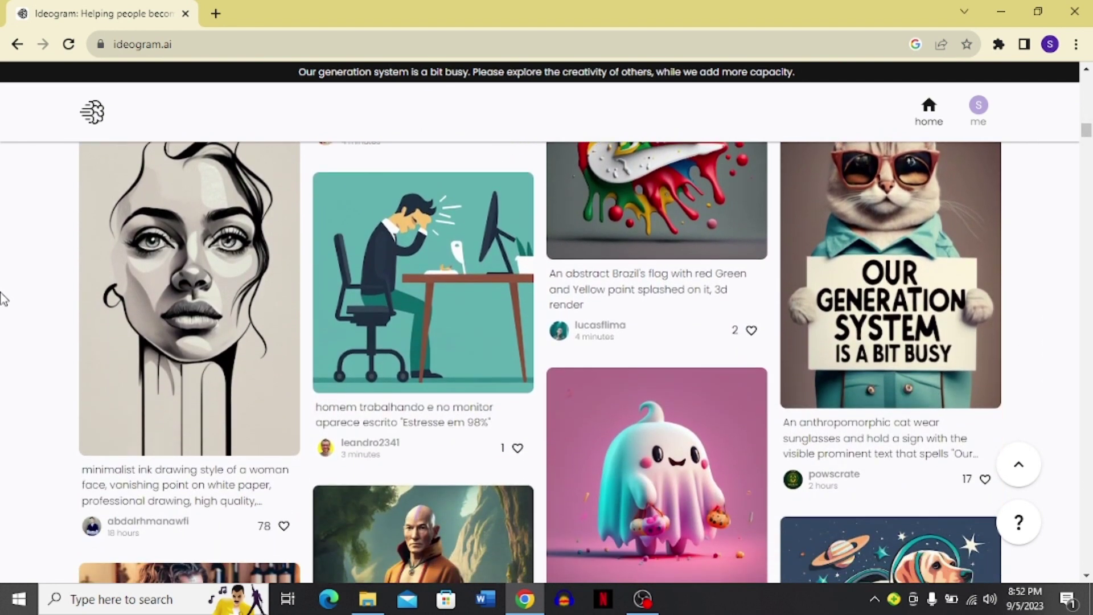
scroll(3, 298, up, 2)
scroll(3, 299, up, 1)
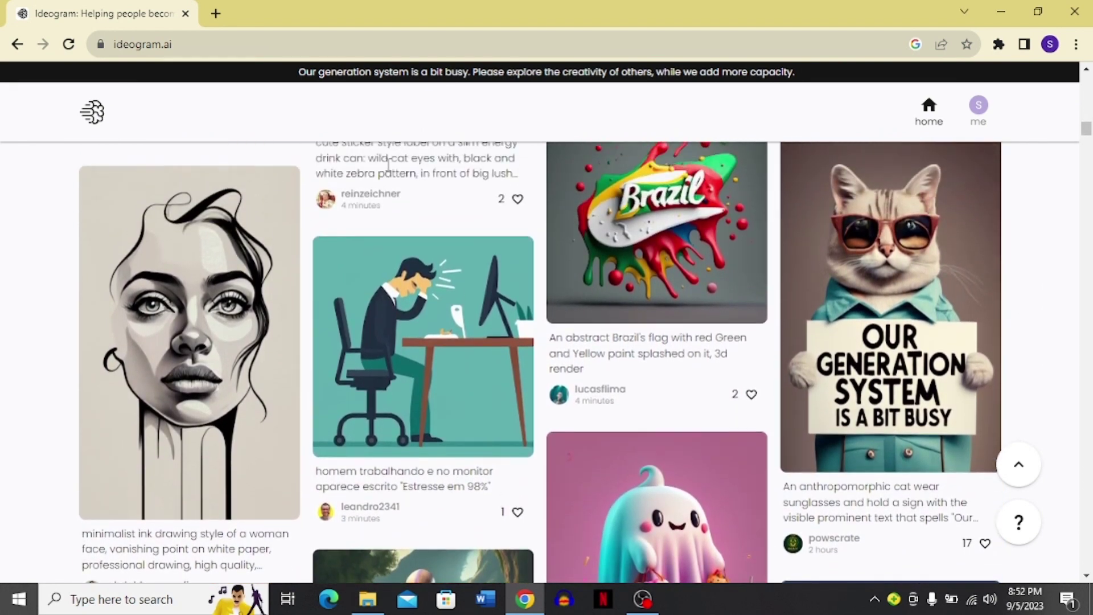
- Open the minimalist ink drawing of a woman's face, examine its prompt and parent image, and return to the gallery
click(181, 319)
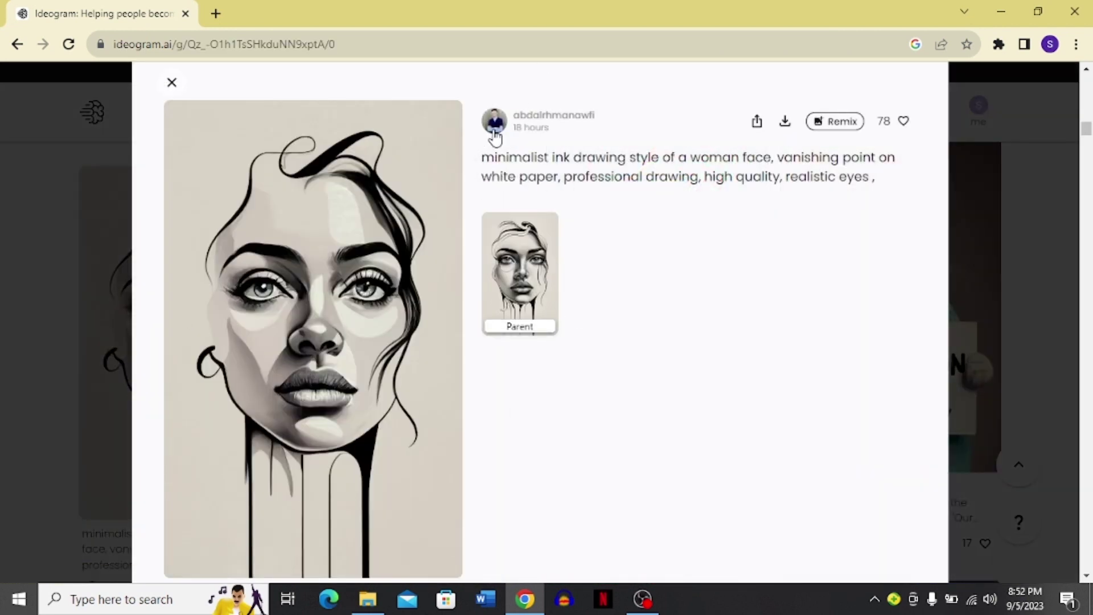
mouse_move(478, 157)
mouse_down()
mouse_move(661, 160)
mouse_move(709, 177)
mouse_move(860, 172)
mouse_move(888, 183)
mouse_up()
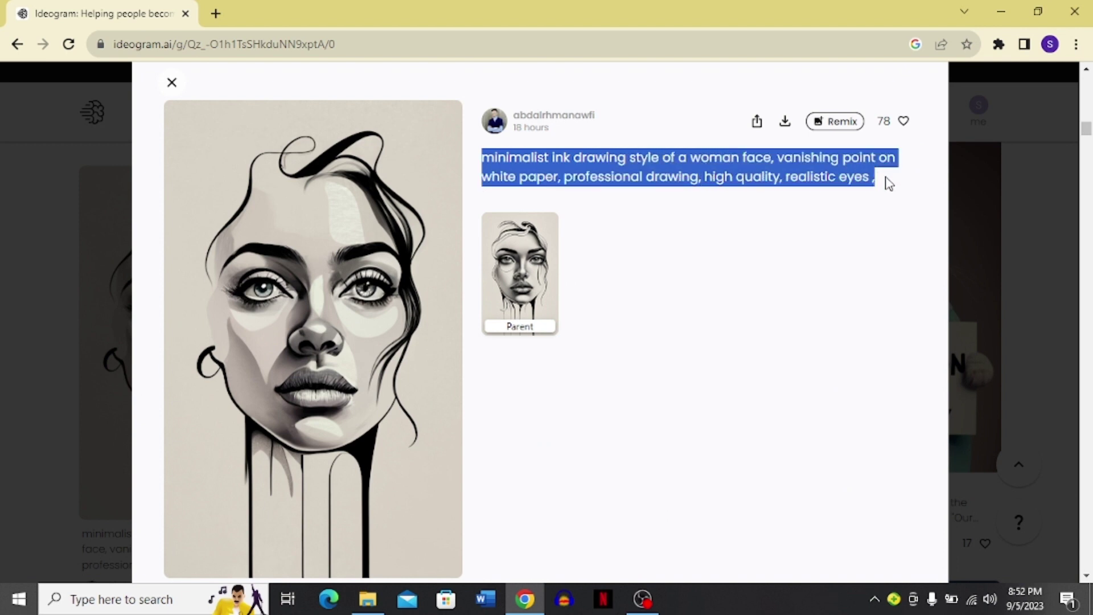
click(732, 235)
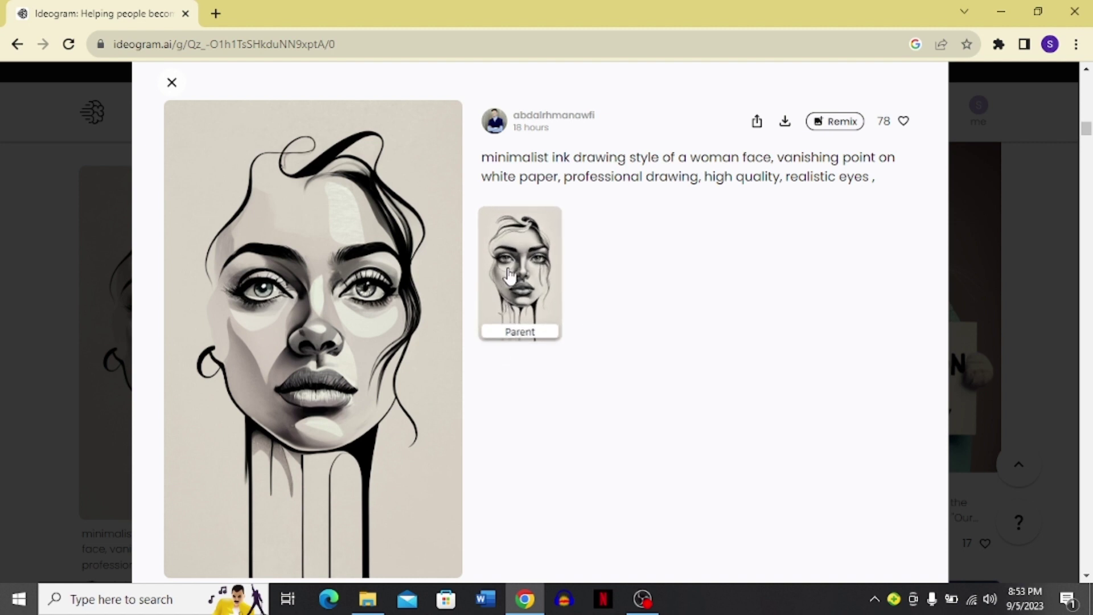
click(519, 305)
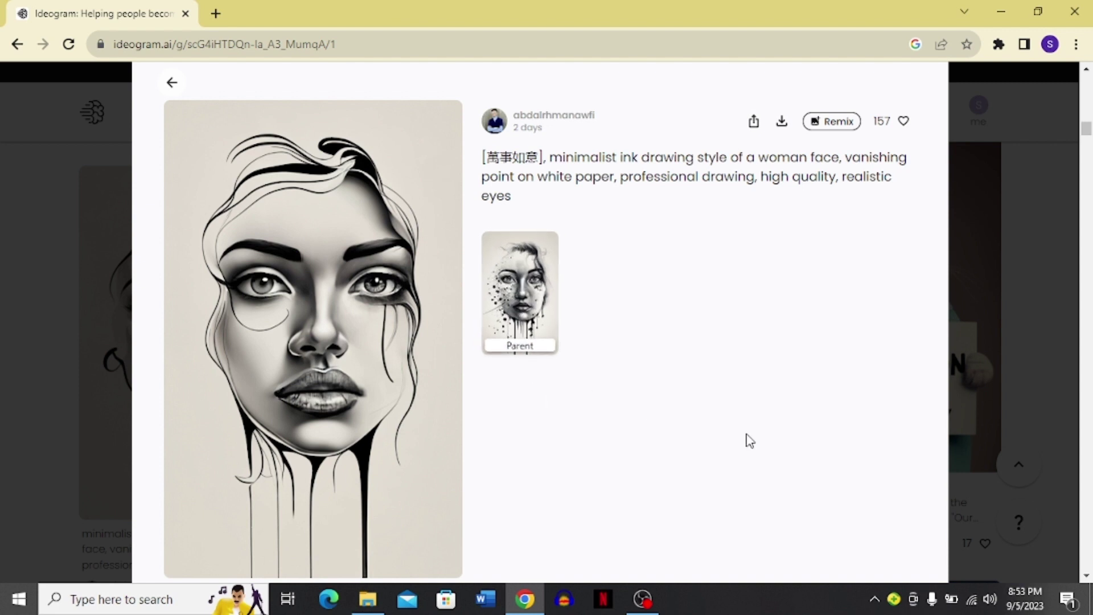
click(32, 350)
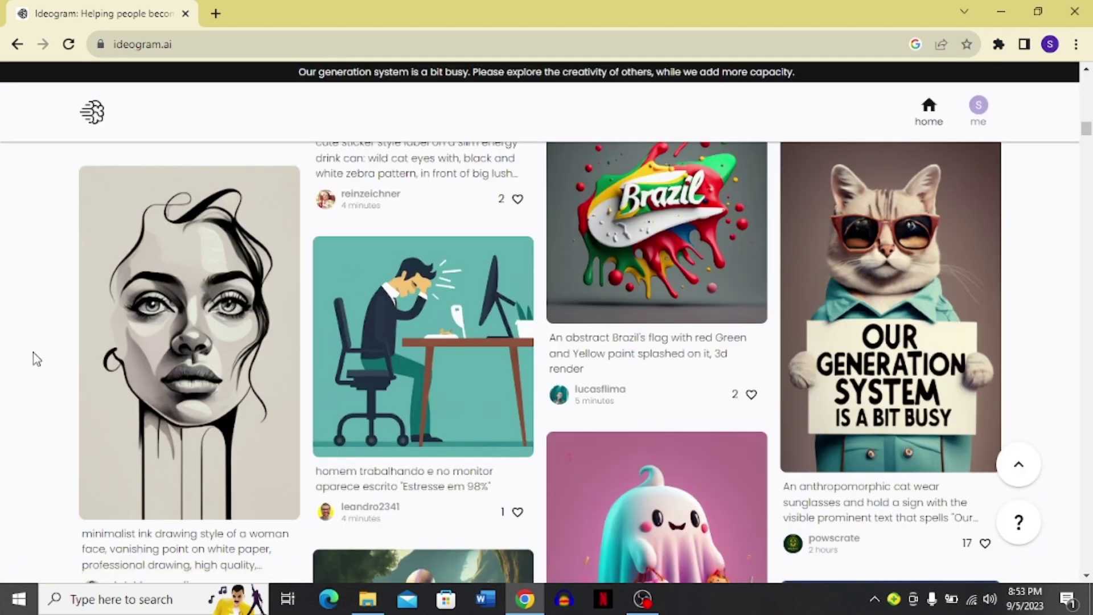